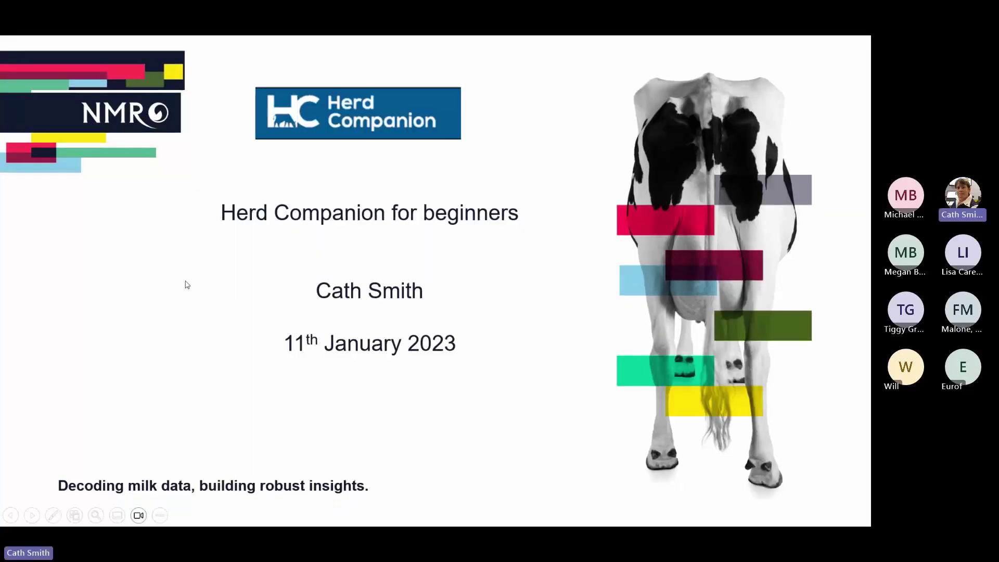
Step: Page through the introductory Herd Companion slides to the registration slide and end the slide show
{"action": "left_click", "coordinate": [149, 275]}
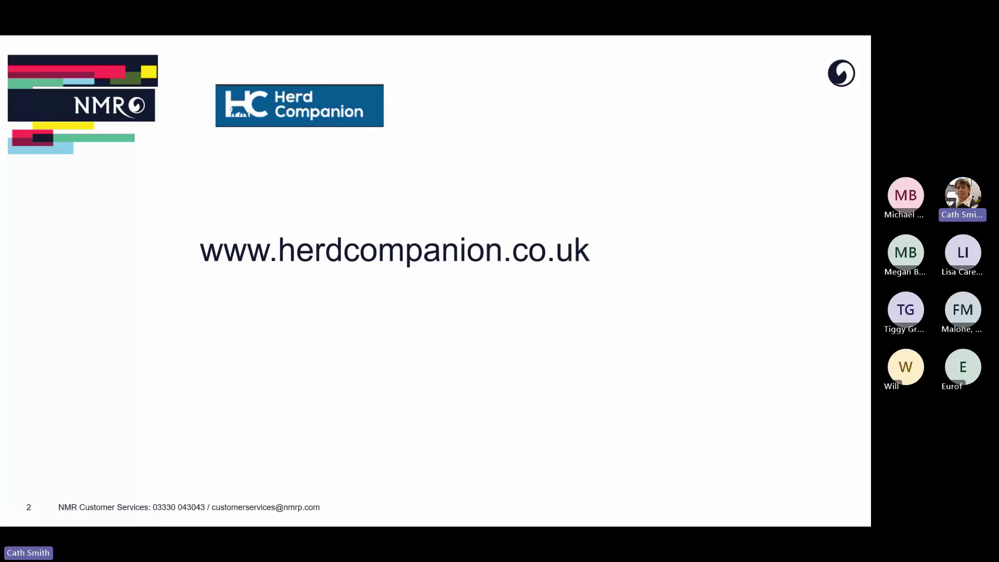
{"action": "key", "text": "Right"}
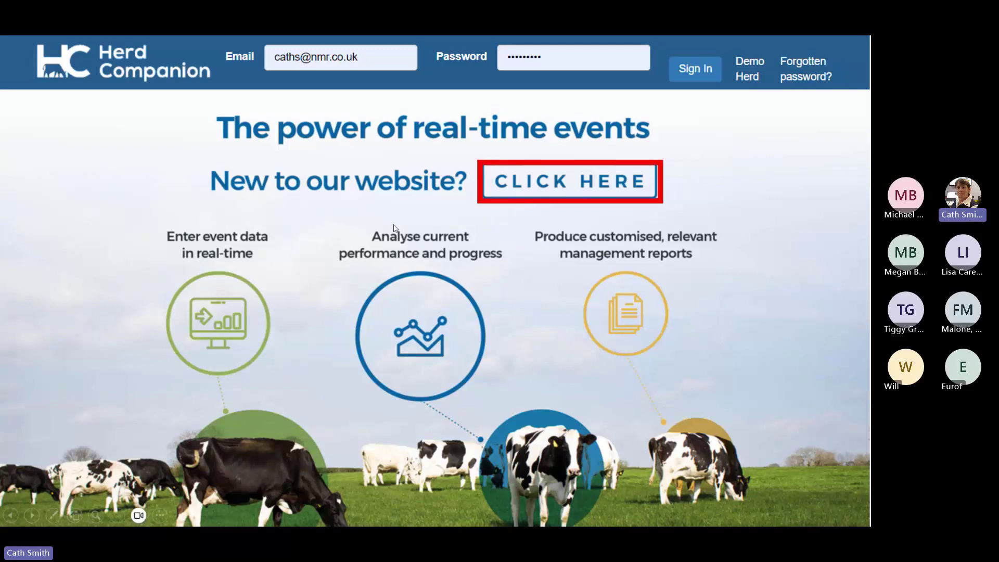
{"action": "left_click", "coordinate": [422, 220]}
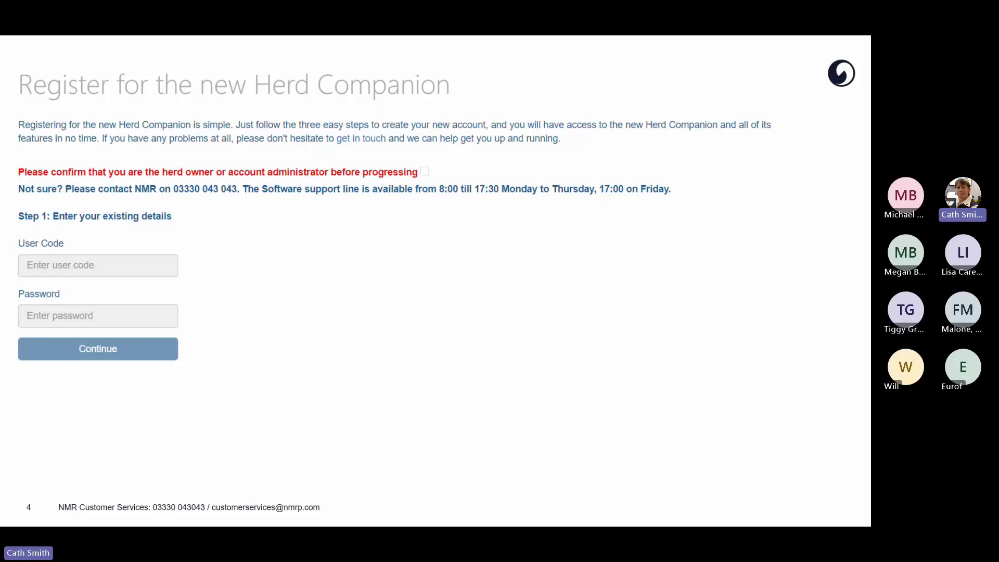
{"action": "key", "text": "Right"}
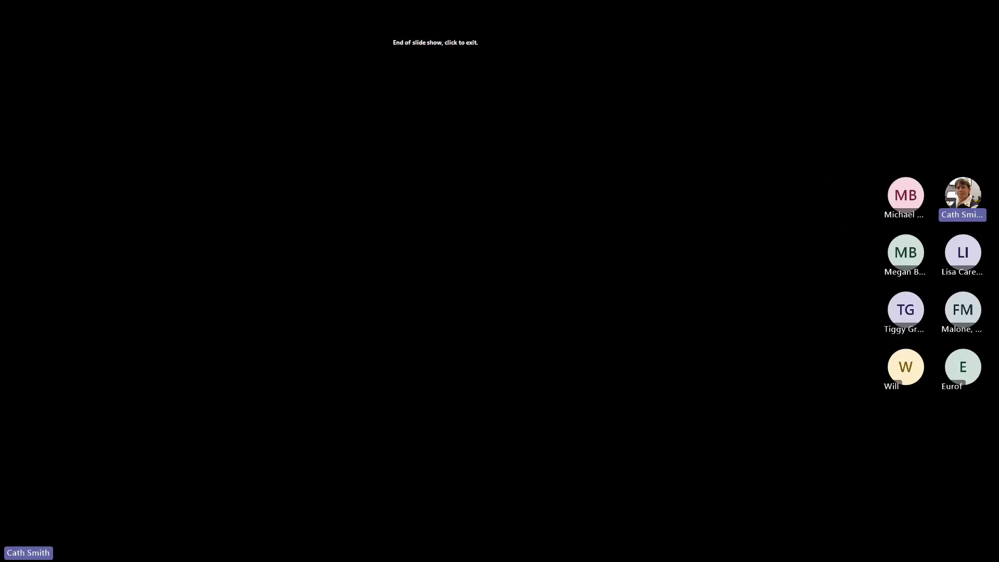
{"action": "left_click", "coordinate": [435, 281]}
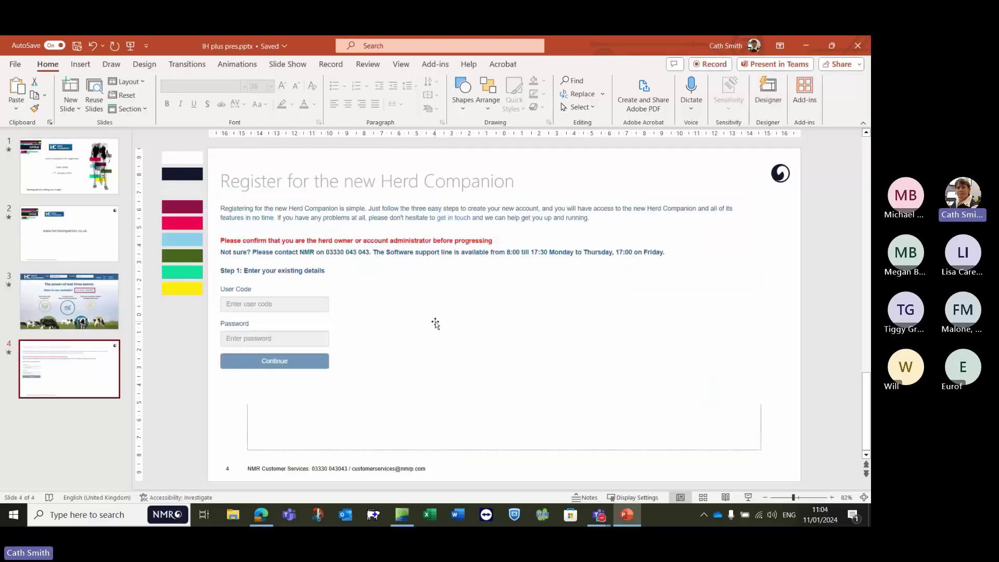
Step: Switch to the Herd Companion website in Edge, open the MQM payment test results and review the results table
{"action": "left_click", "coordinate": [261, 516]}
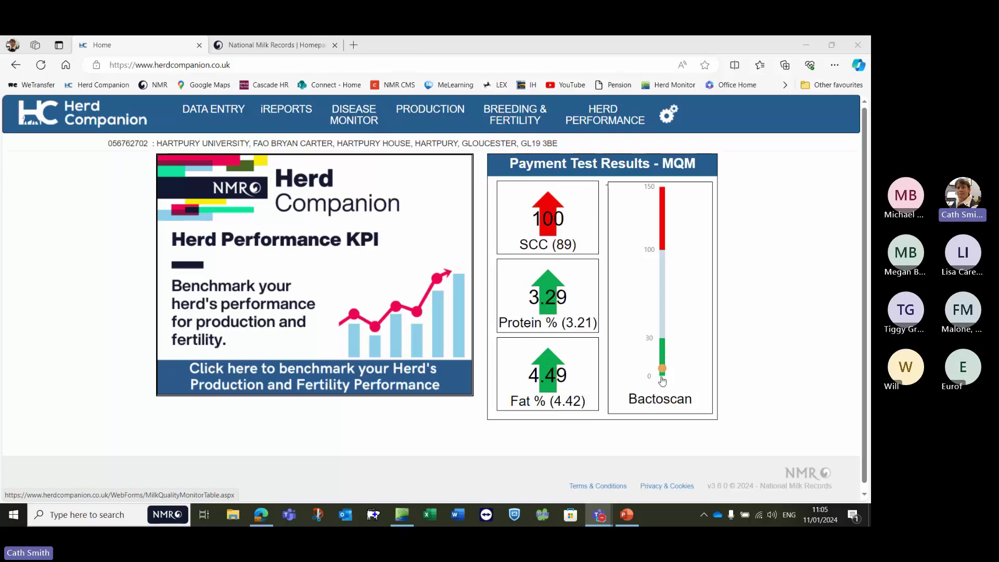
{"action": "mouse_move", "coordinate": [663, 371]}
{"action": "left_click", "coordinate": [614, 289]}
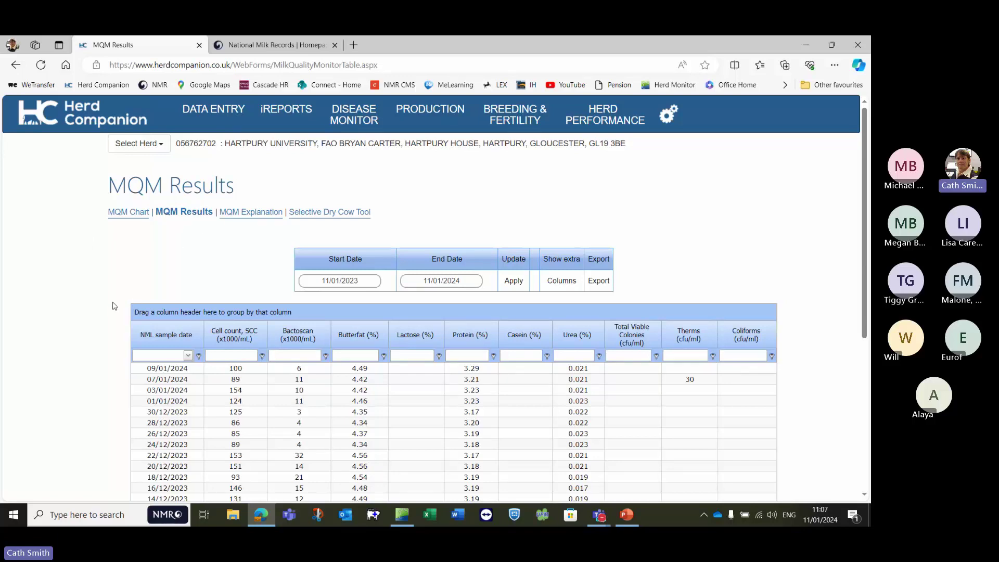
{"action": "scroll", "coordinate": [115, 306], "scroll_direction": "down", "scroll_amount": 3}
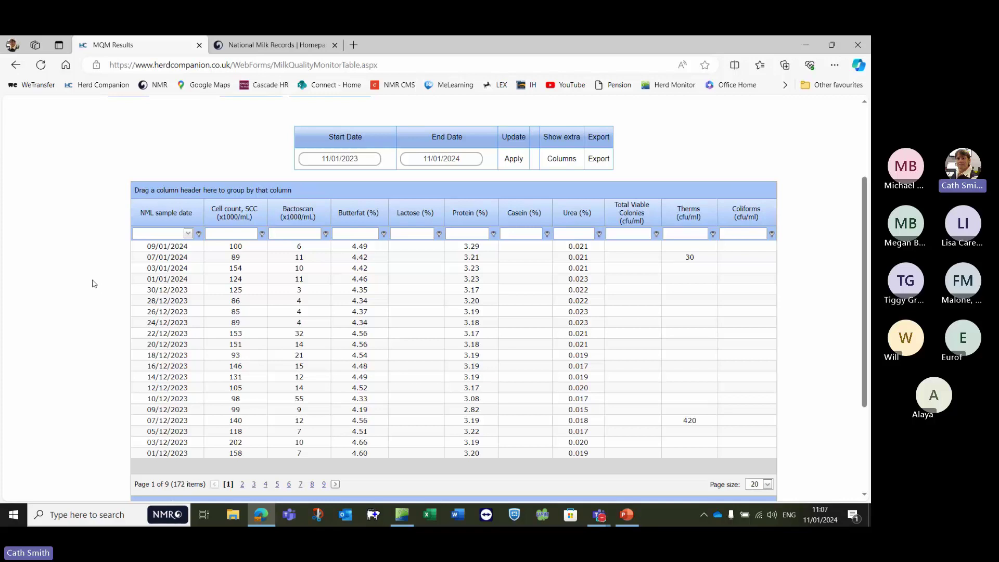
{"action": "scroll", "coordinate": [93, 283], "scroll_direction": "up", "scroll_amount": 3}
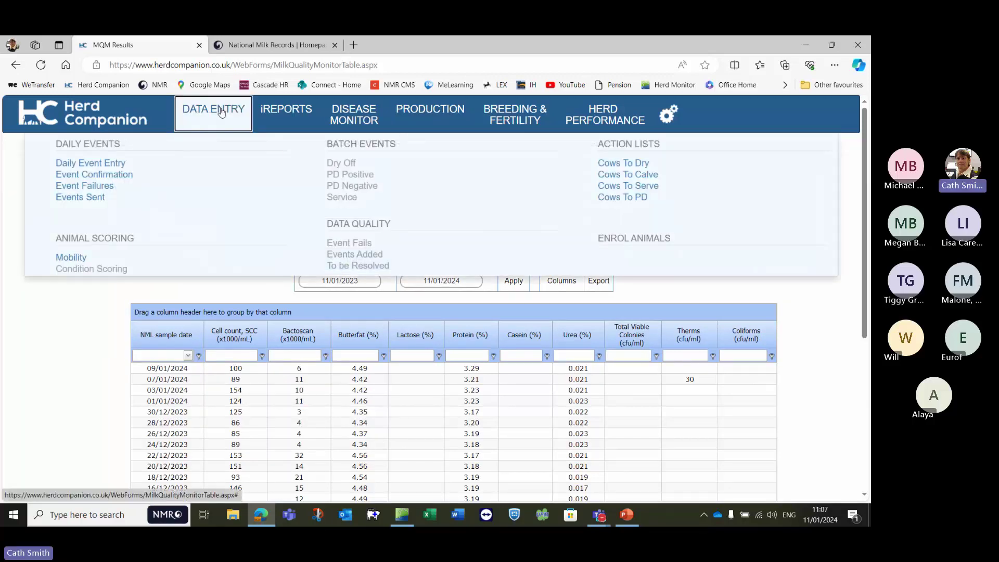
Step: Return to the Herd Companion home page and open the Latest Recording production report
{"action": "mouse_move", "coordinate": [280, 108]}
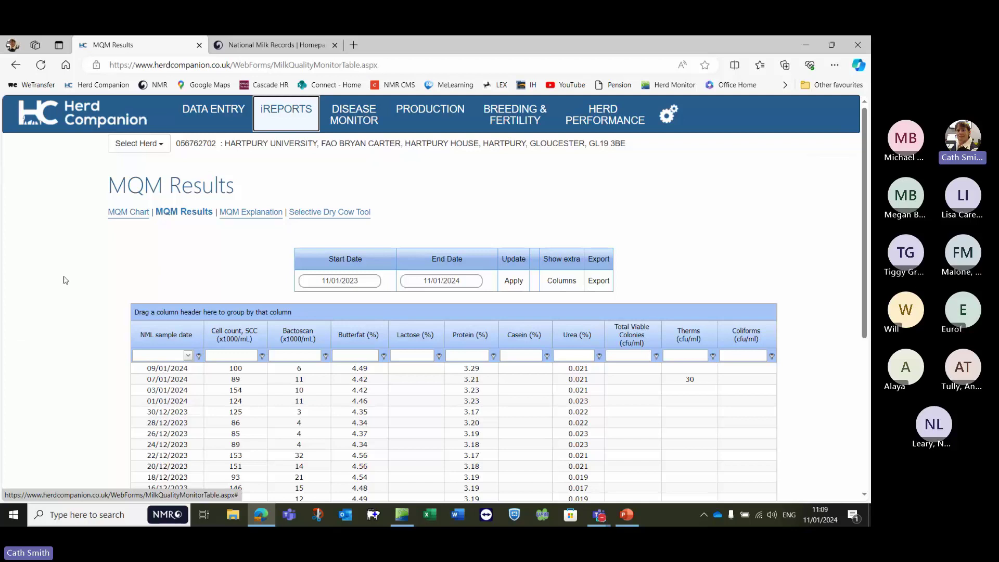
{"action": "left_click", "coordinate": [73, 110]}
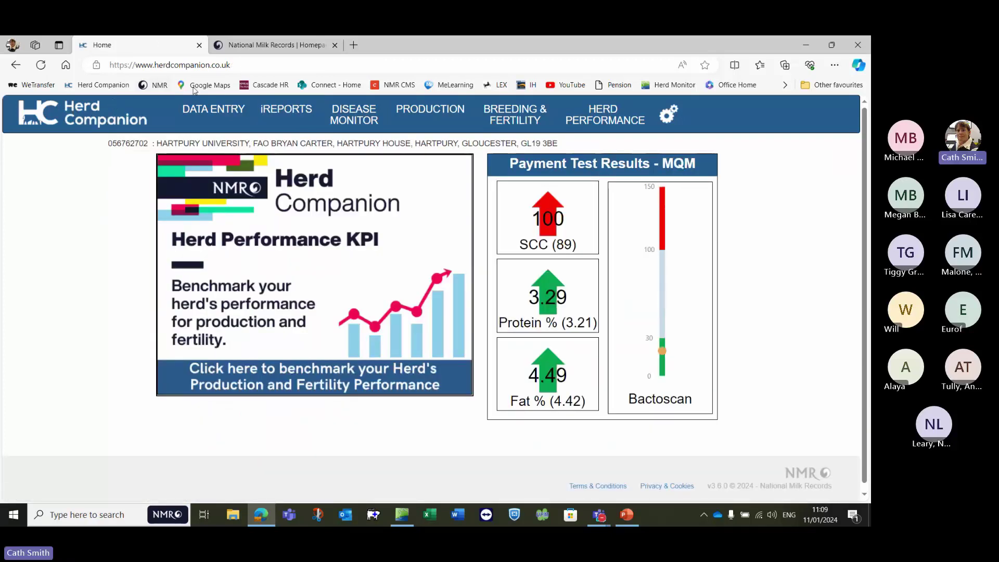
{"action": "left_click", "coordinate": [285, 112]}
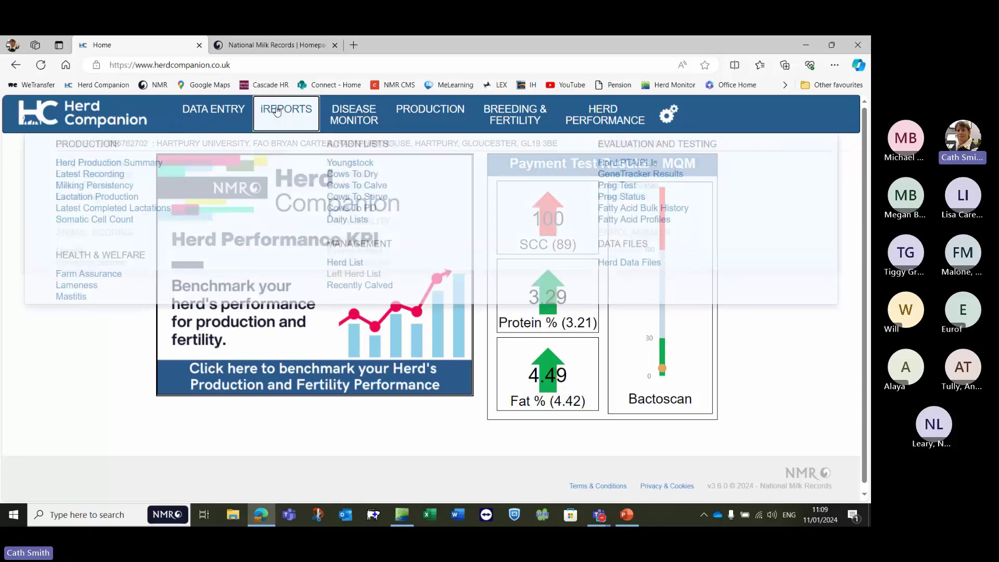
{"action": "left_click", "coordinate": [114, 176]}
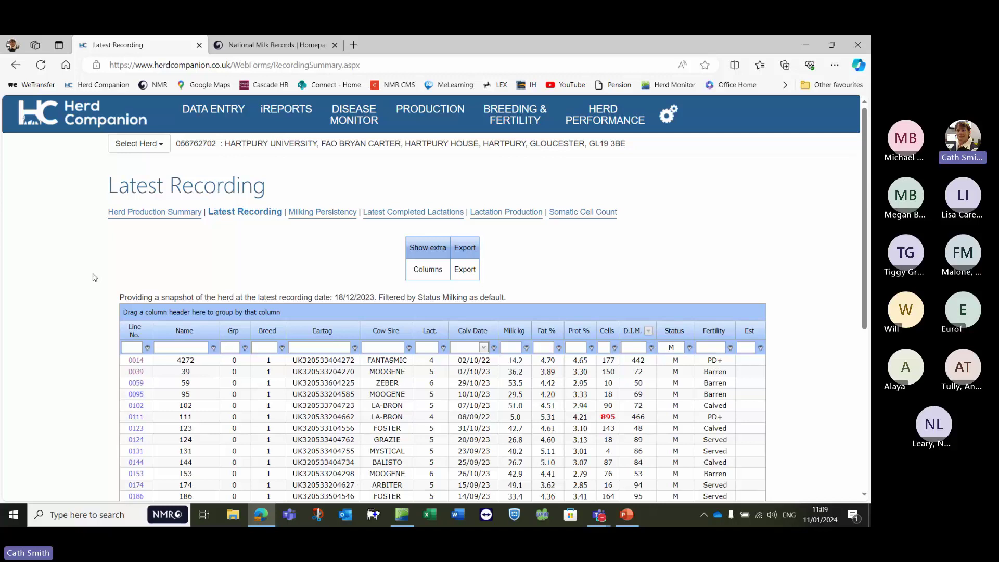
Step: Review the milking cows in the Latest Recording table, including its summary row and available page sizes
{"action": "scroll", "coordinate": [95, 276], "scroll_direction": "down", "scroll_amount": 1}
{"action": "scroll", "coordinate": [94, 274], "scroll_direction": "down", "scroll_amount": 1}
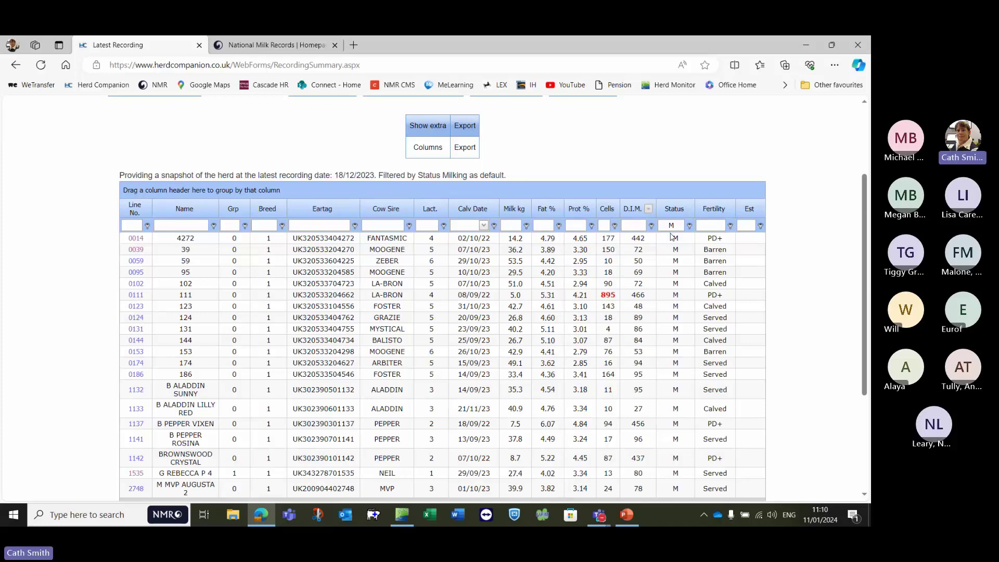
{"action": "scroll", "coordinate": [677, 267], "scroll_direction": "down", "scroll_amount": 2}
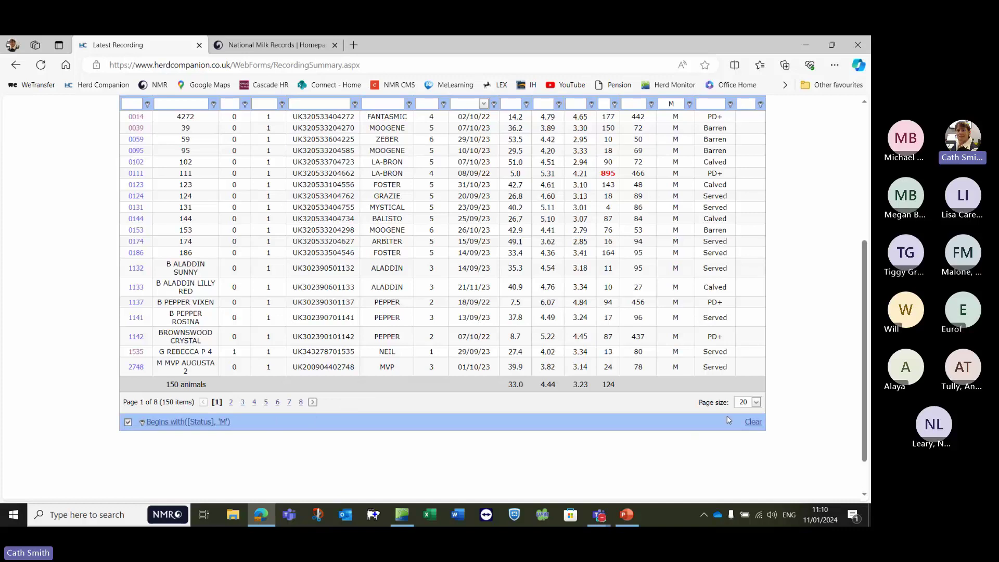
{"action": "left_click", "coordinate": [758, 404]}
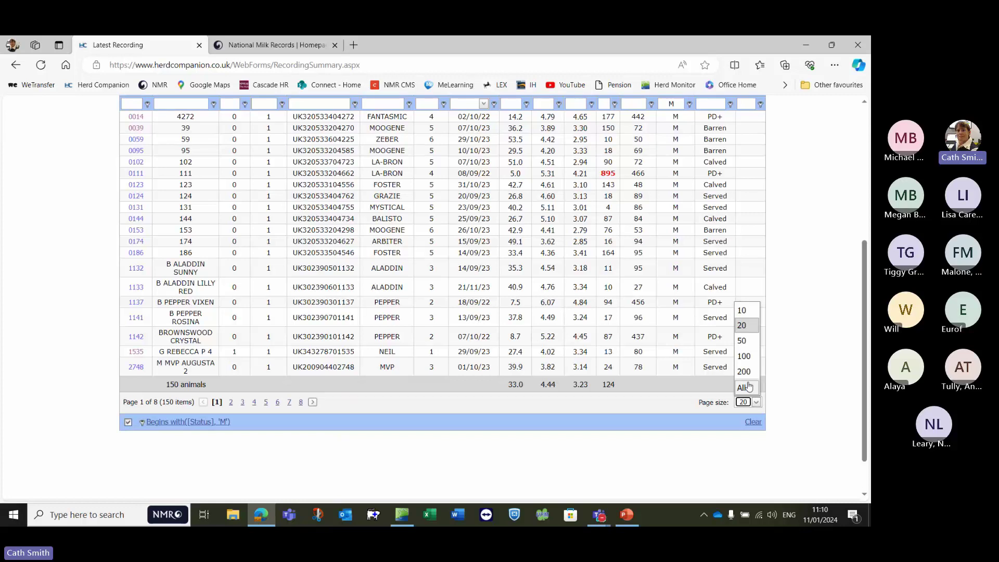
{"action": "left_click", "coordinate": [804, 385]}
{"action": "scroll", "coordinate": [803, 385], "scroll_direction": "up", "scroll_amount": 1}
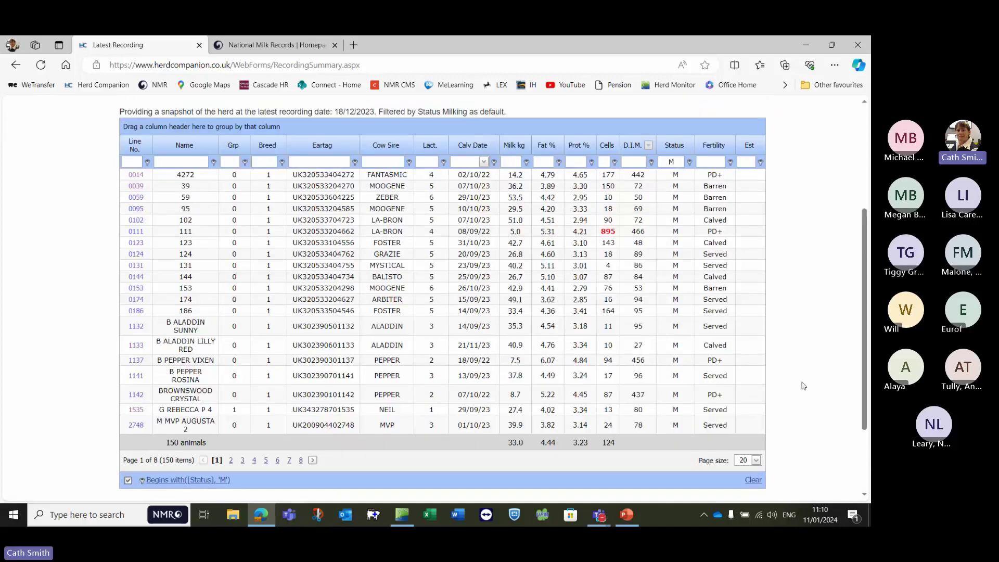
{"action": "scroll", "coordinate": [804, 386], "scroll_direction": "up", "scroll_amount": 1}
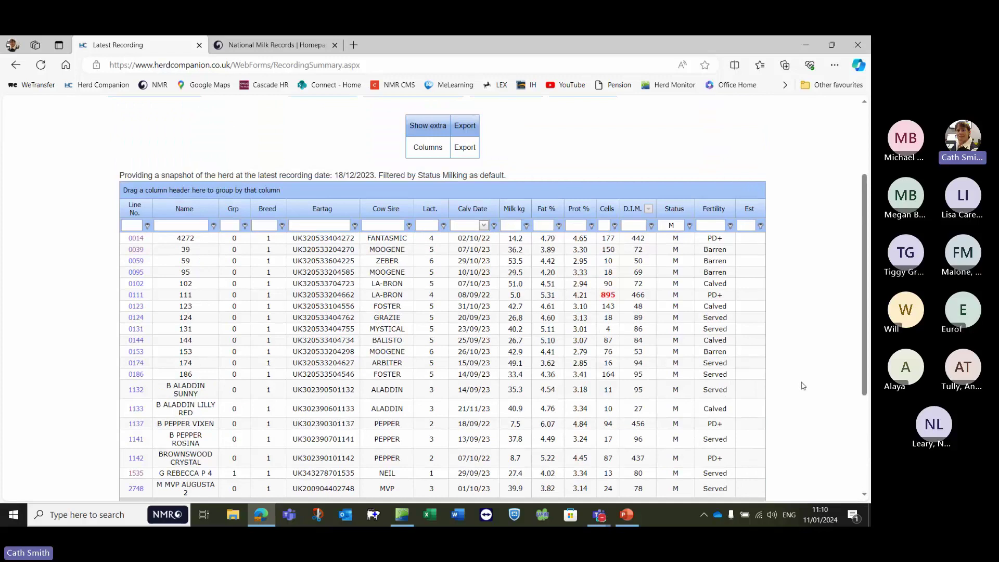
Step: Filter the Latest Recording table to line number 186 and open that cow's animal record
{"action": "left_click", "coordinate": [130, 225]}
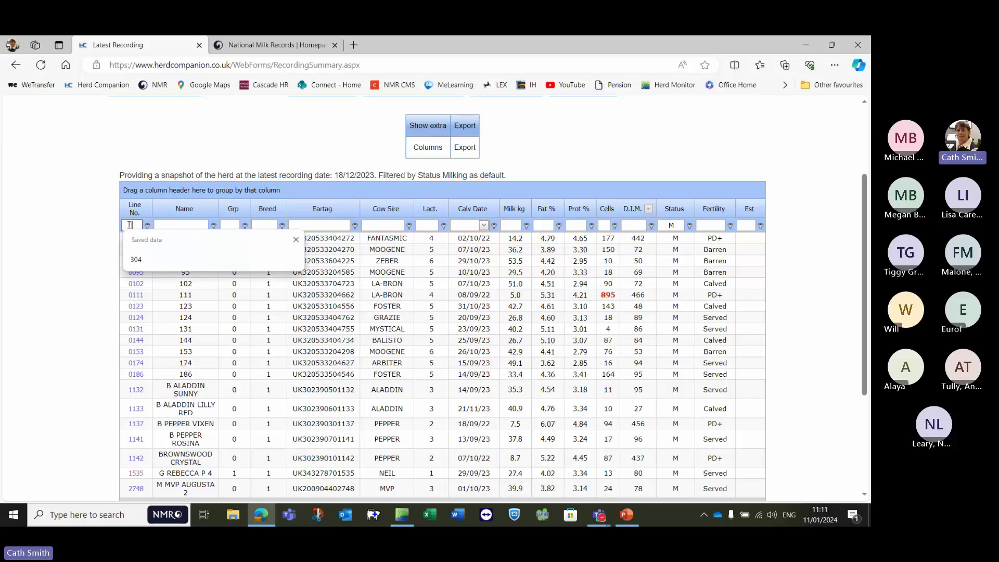
{"action": "type", "text": "186"}
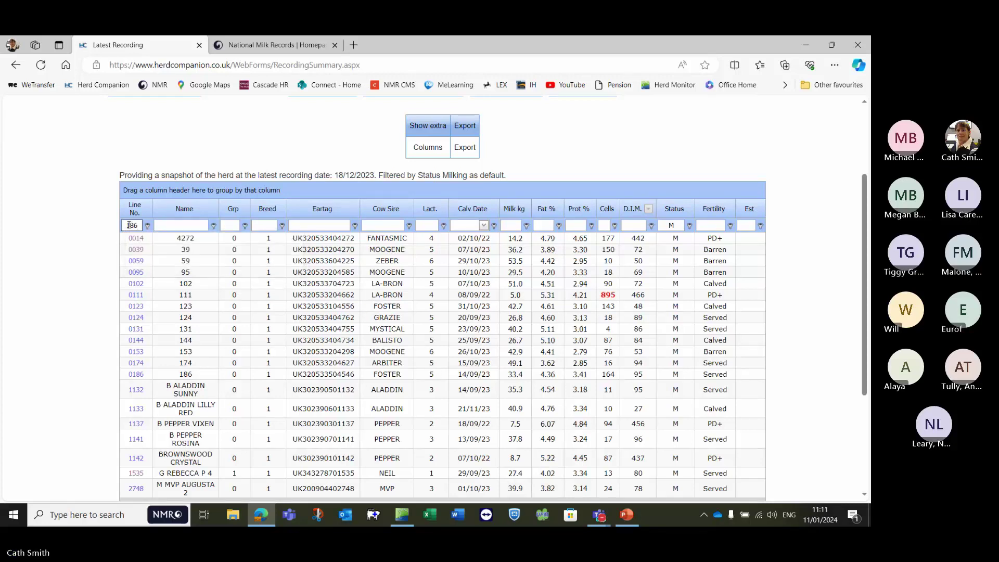
{"action": "key", "text": "Return"}
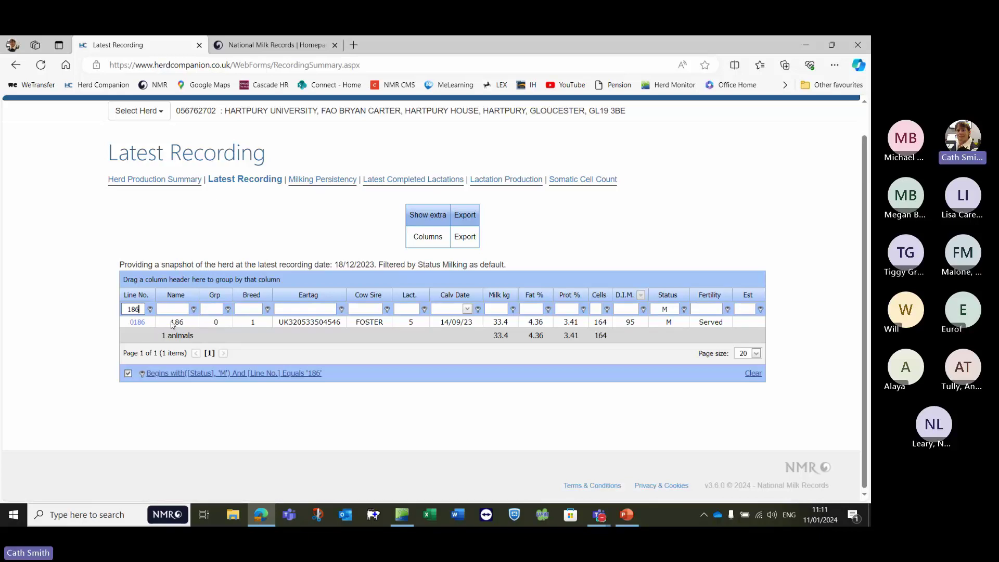
{"action": "left_click", "coordinate": [137, 323]}
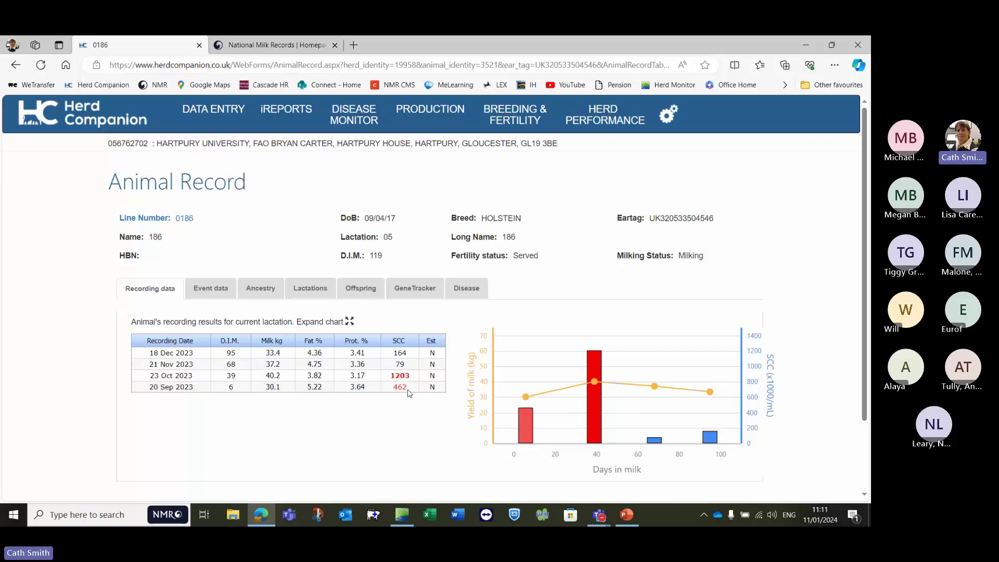
Step: Inspect the cell count bars and milk yield points on the cow's recording chart, and view her event data
{"action": "mouse_move", "coordinate": [596, 431]}
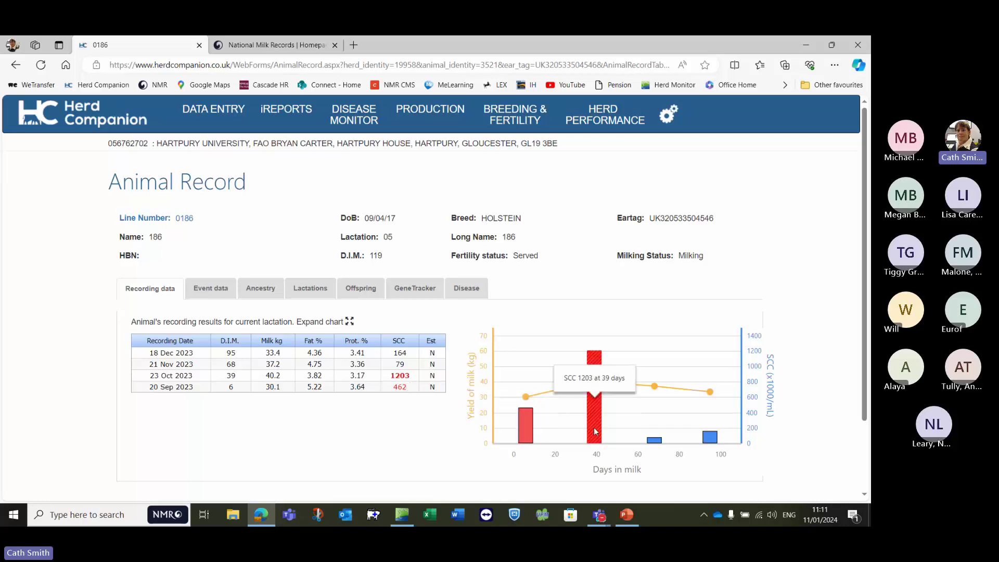
{"action": "mouse_move", "coordinate": [554, 388]}
{"action": "mouse_move", "coordinate": [656, 386]}
{"action": "mouse_move", "coordinate": [710, 394]}
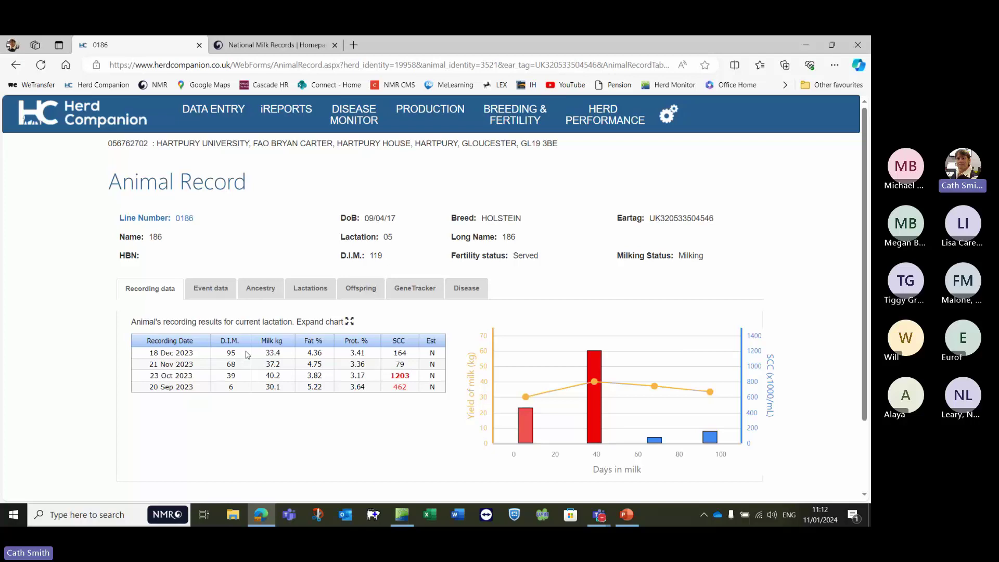
{"action": "left_click", "coordinate": [205, 289]}
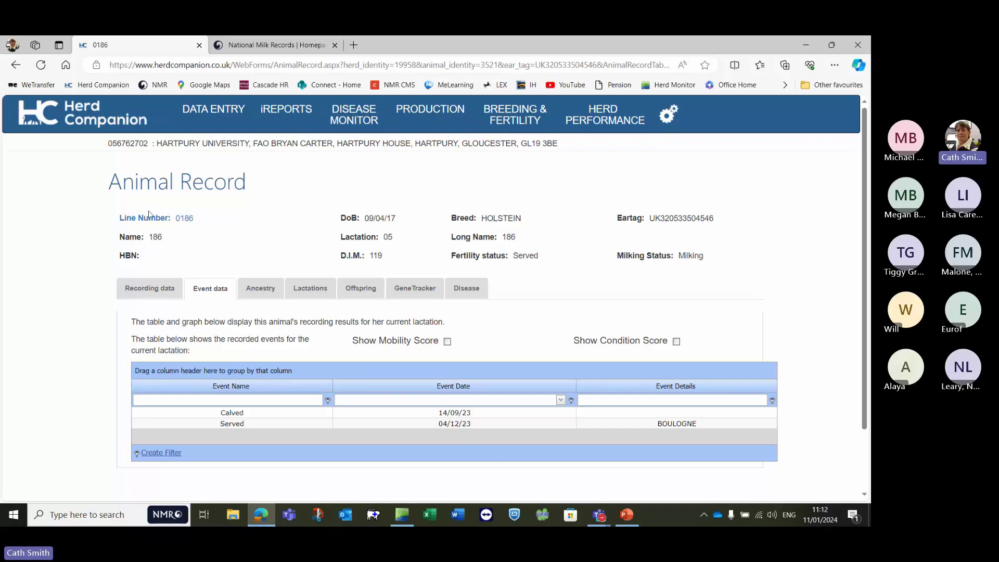
Step: Go back to the Latest Recording report and clear the line number filter
{"action": "mouse_move", "coordinate": [286, 116]}
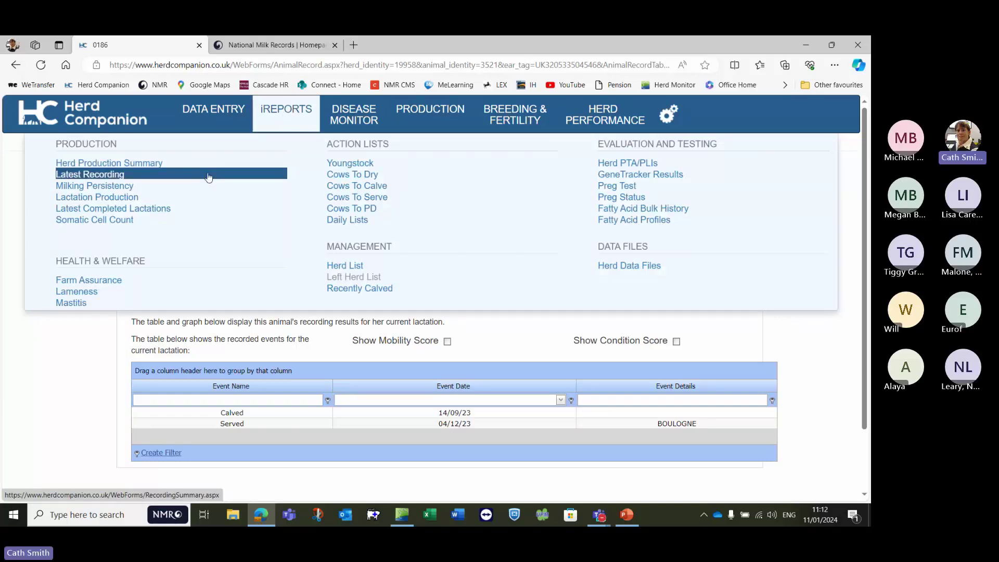
{"action": "left_click", "coordinate": [16, 66]}
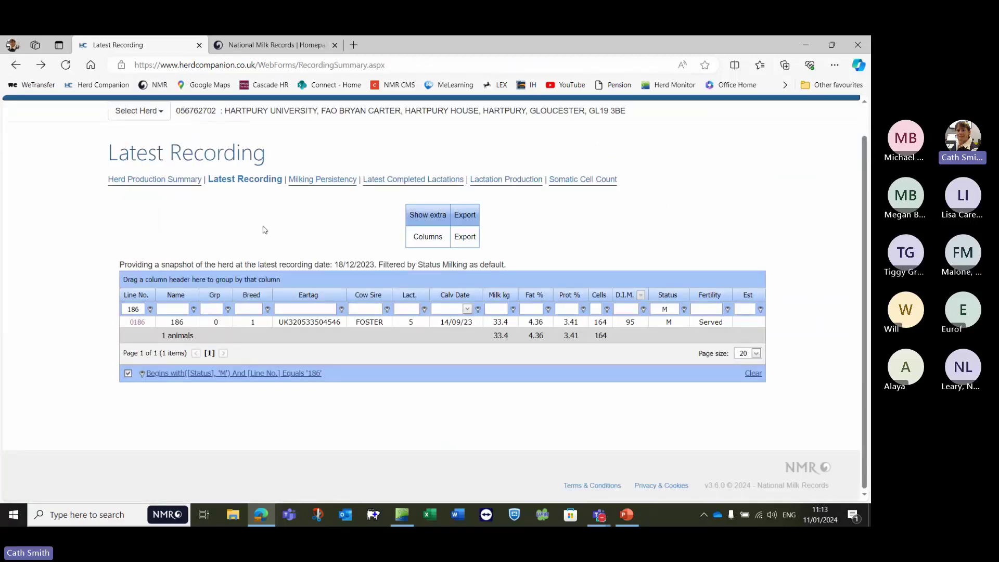
{"action": "left_click", "coordinate": [138, 308]}
{"action": "key", "text": "BackSpace"}
{"action": "key", "text": "BackSpace"}
{"action": "key", "text": "BackSpace"}
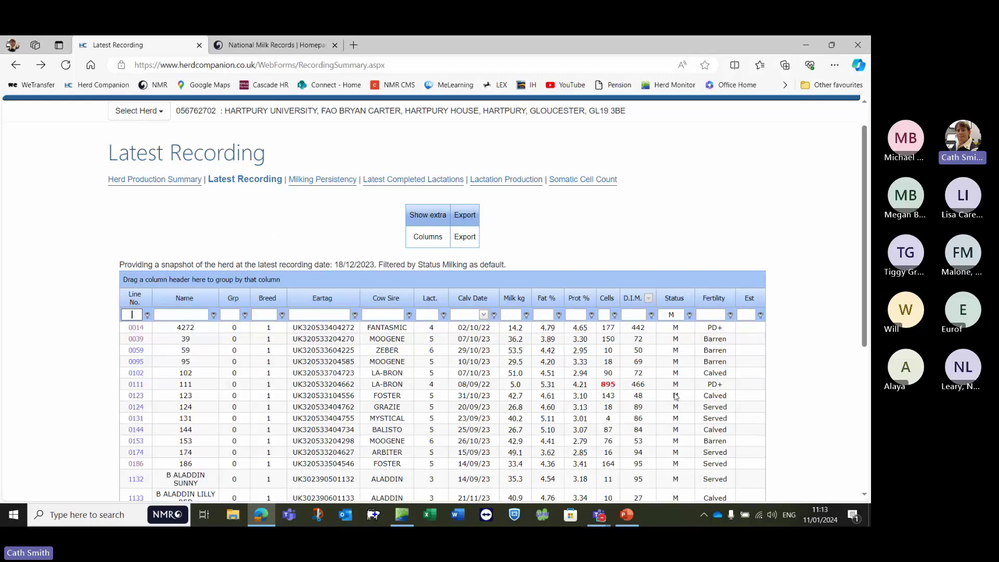
Step: Remove the M filter from the Status column and check the animal total for the whole herd
{"action": "left_click", "coordinate": [676, 316]}
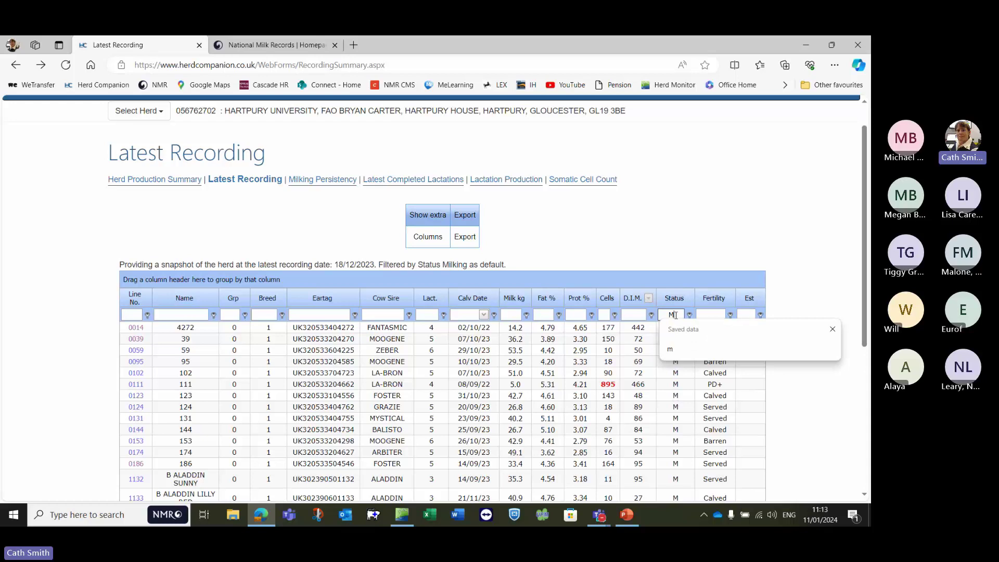
{"action": "key", "text": "BackSpace"}
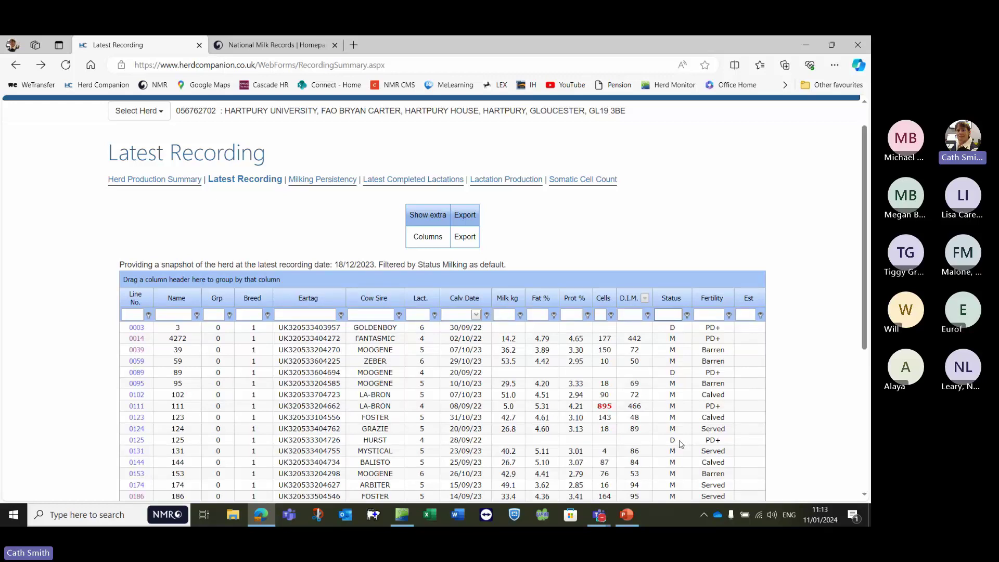
{"action": "scroll", "coordinate": [679, 443], "scroll_direction": "down", "scroll_amount": 5}
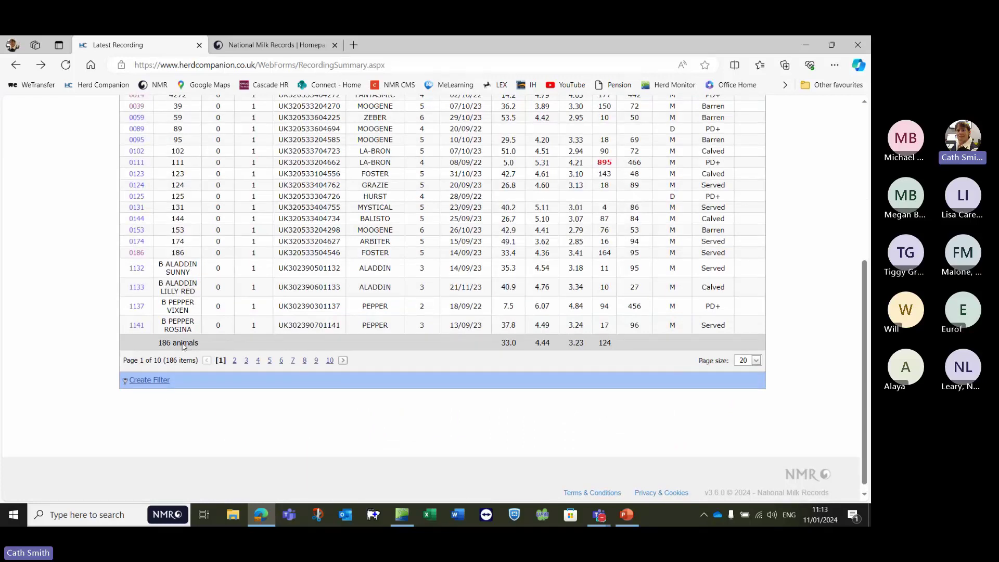
{"action": "scroll", "coordinate": [185, 348], "scroll_direction": "up", "scroll_amount": 3}
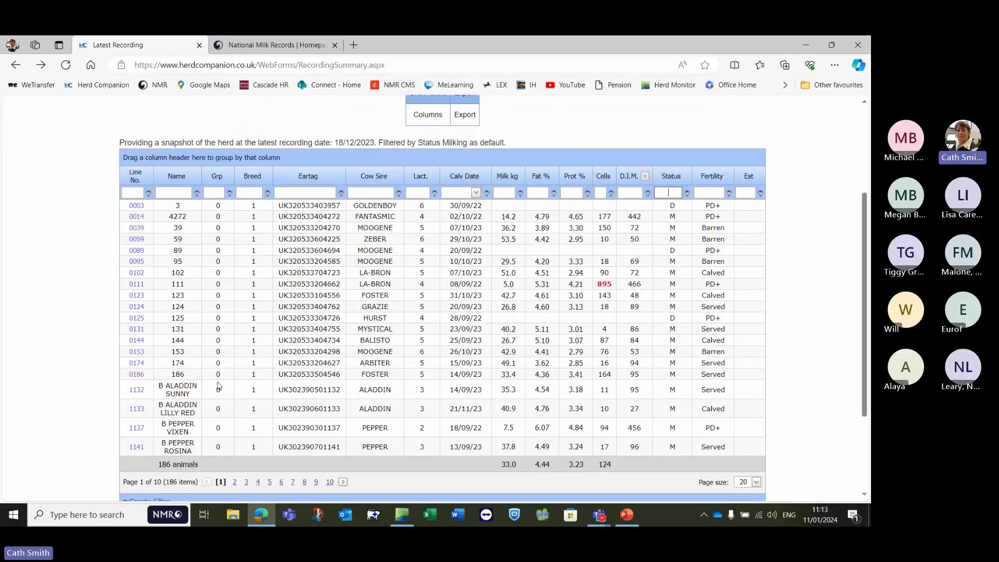
{"action": "scroll", "coordinate": [431, 414], "scroll_direction": "up", "scroll_amount": 2}
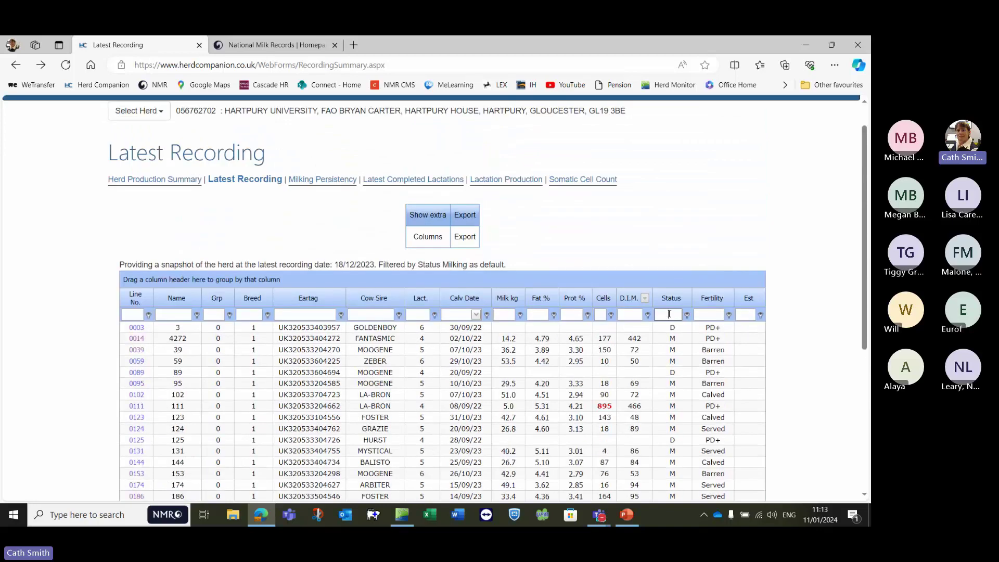
Step: Filter the Status column by d and by a to view those animals, and clear the filter again
{"action": "type", "text": "d"}
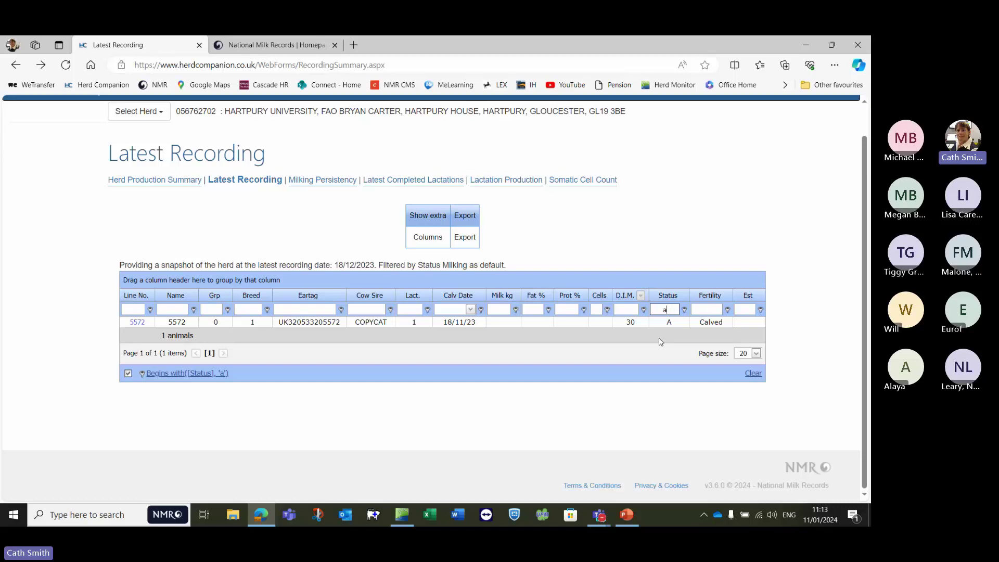
{"action": "key", "text": "BackSpace"}
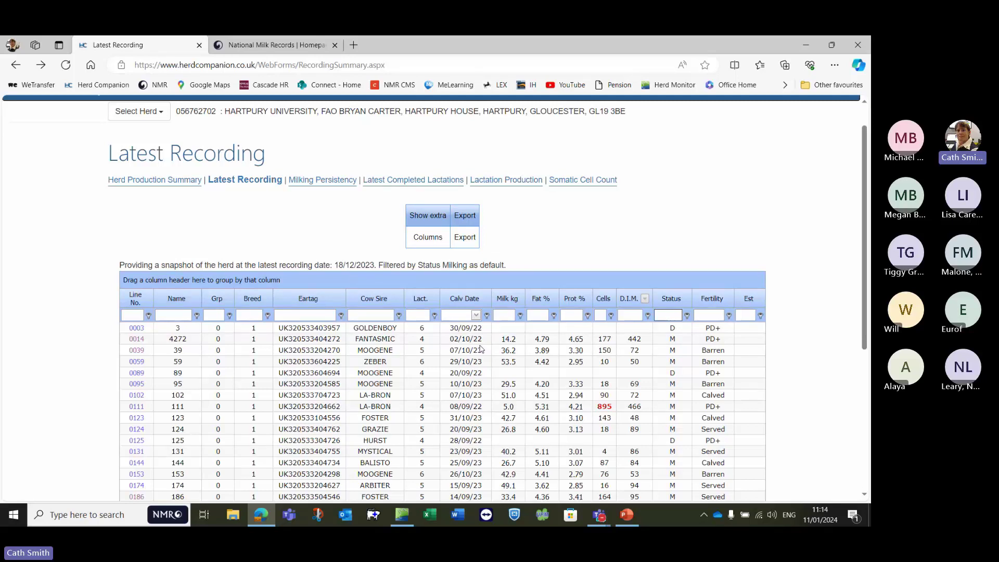
Step: Filter the Cells column to values greater than 200 and review the listed animals
{"action": "left_click", "coordinate": [598, 314]}
{"action": "type", "text": "200"}
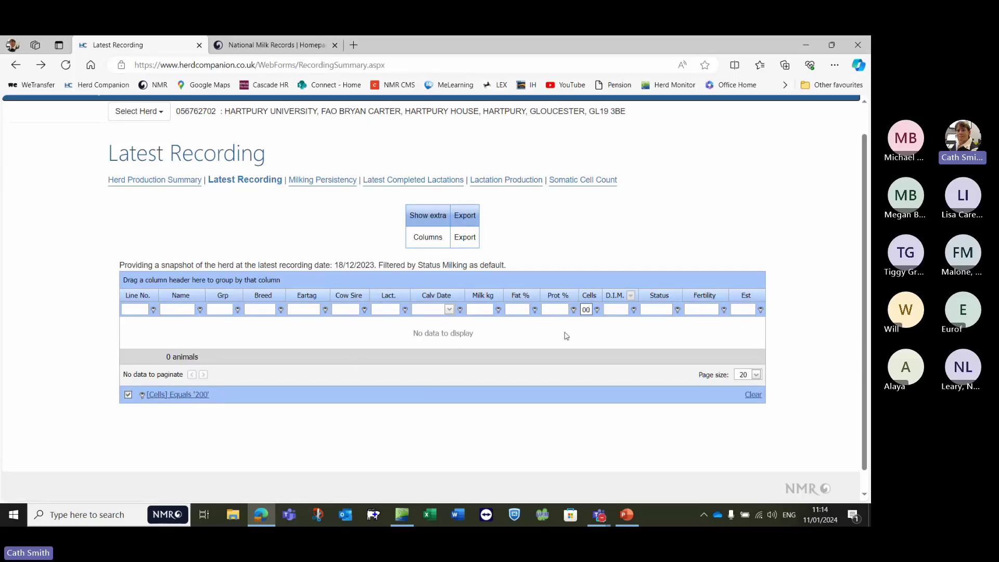
{"action": "left_click", "coordinate": [597, 311]}
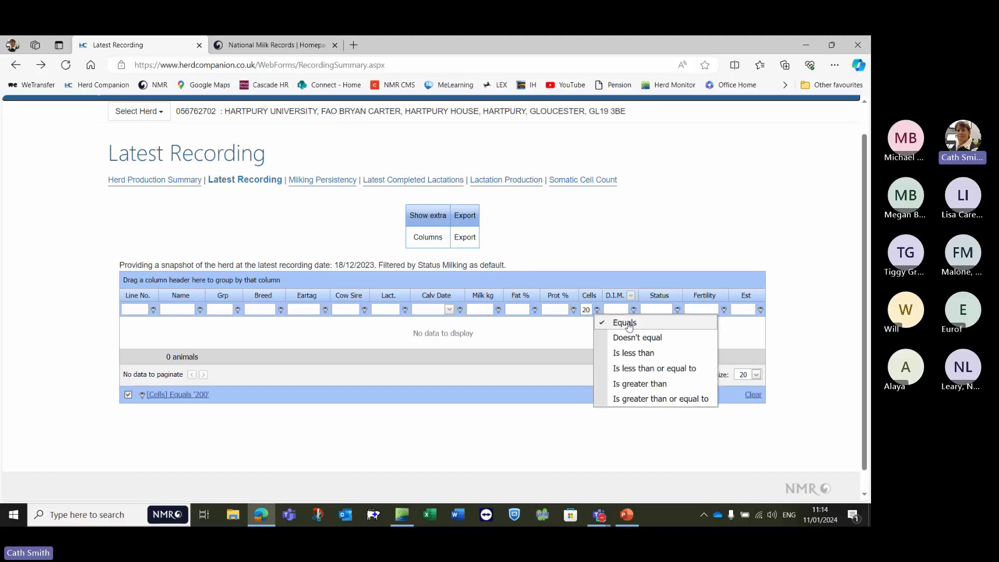
{"action": "left_click", "coordinate": [645, 384]}
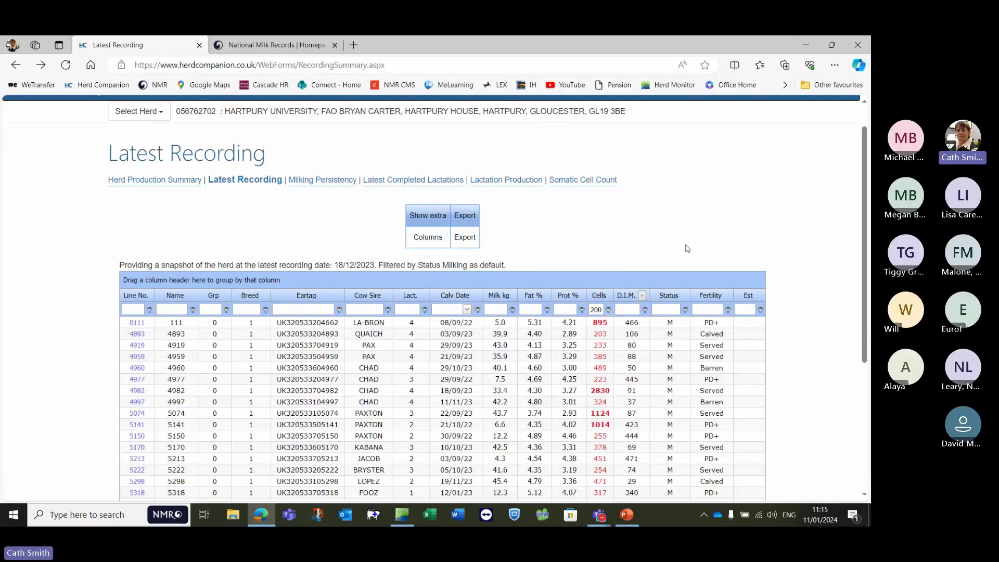
{"action": "scroll", "coordinate": [715, 238], "scroll_direction": "down", "scroll_amount": 3}
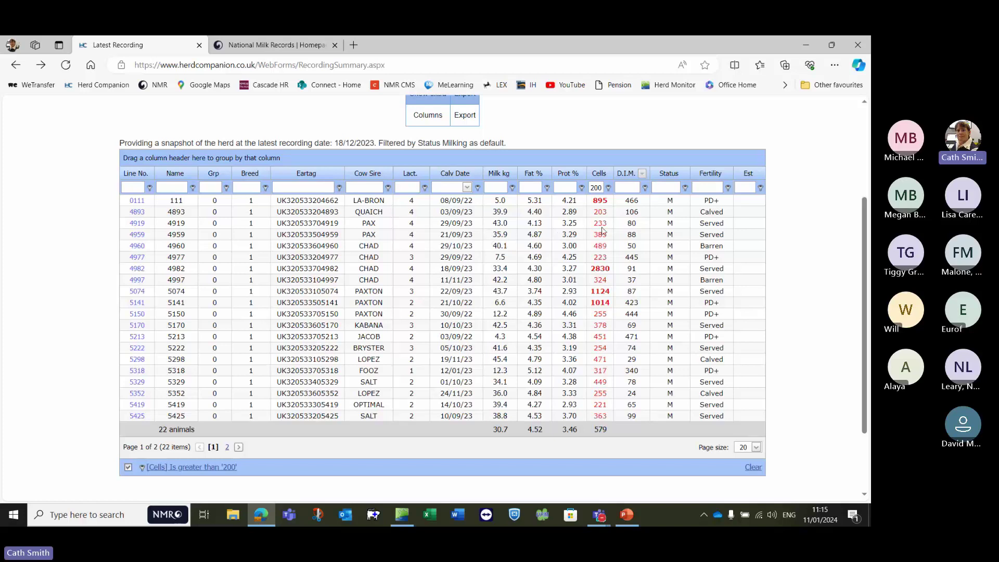
Step: Add a D.I.M. filter of greater than 50 to review those high cell count cows, and clear all filters
{"action": "left_click", "coordinate": [627, 188]}
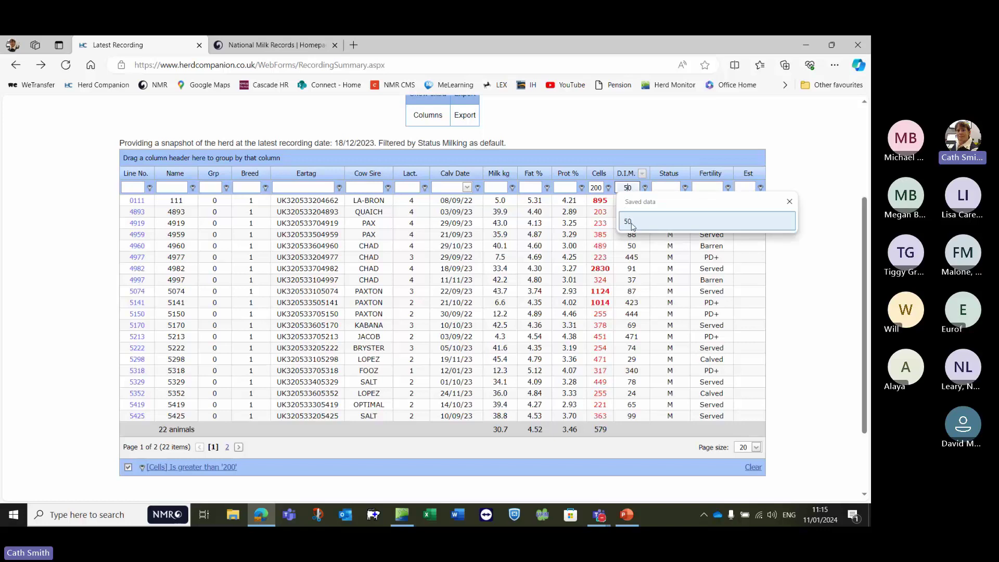
{"action": "left_click", "coordinate": [631, 223]}
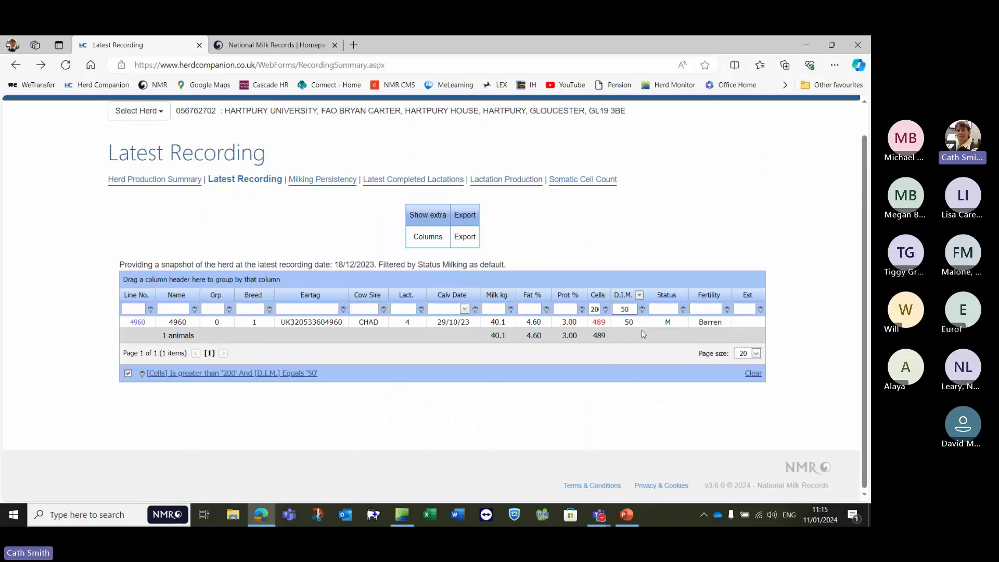
{"action": "left_click", "coordinate": [643, 310]}
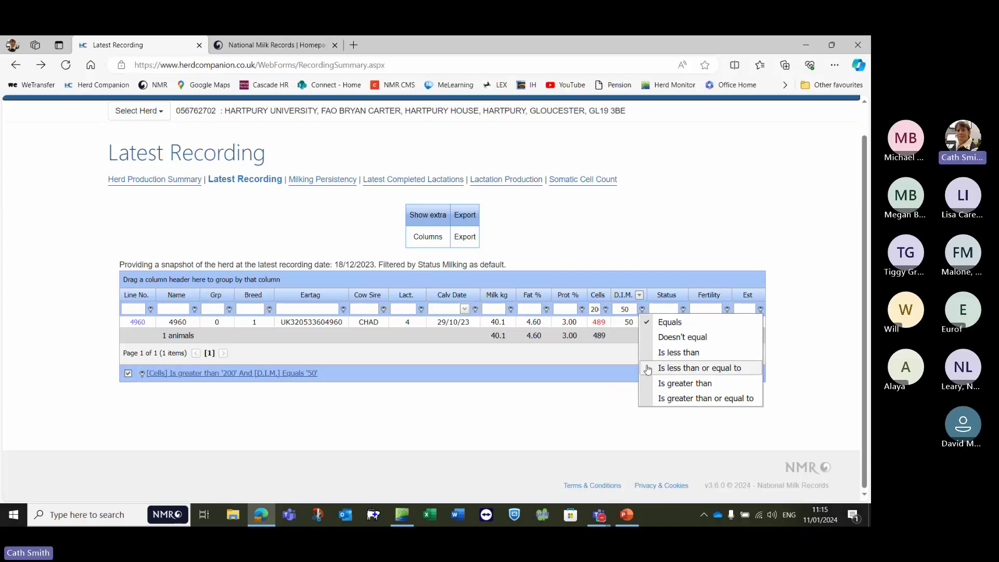
{"action": "left_click", "coordinate": [656, 383]}
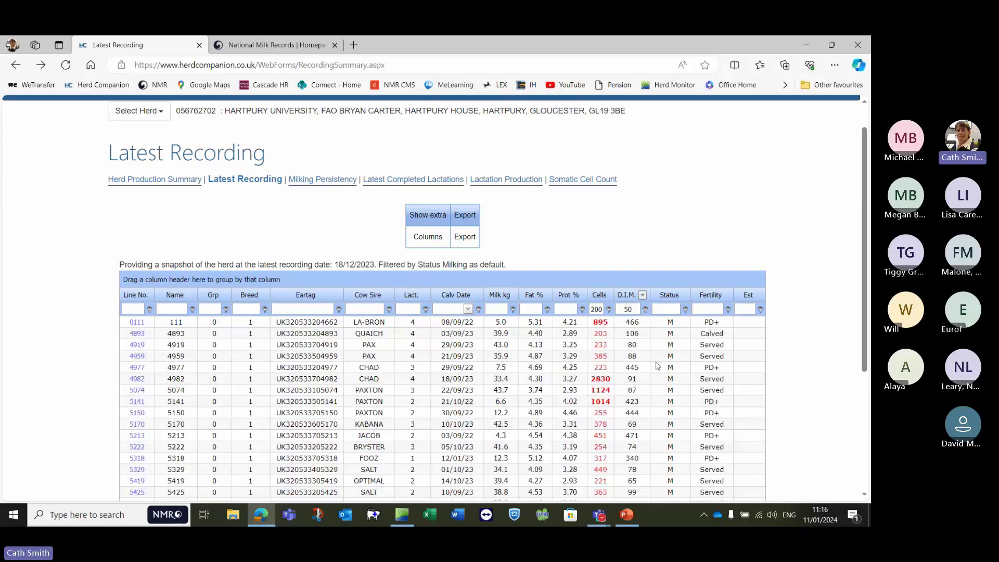
{"action": "scroll", "coordinate": [646, 359], "scroll_direction": "down", "scroll_amount": 2}
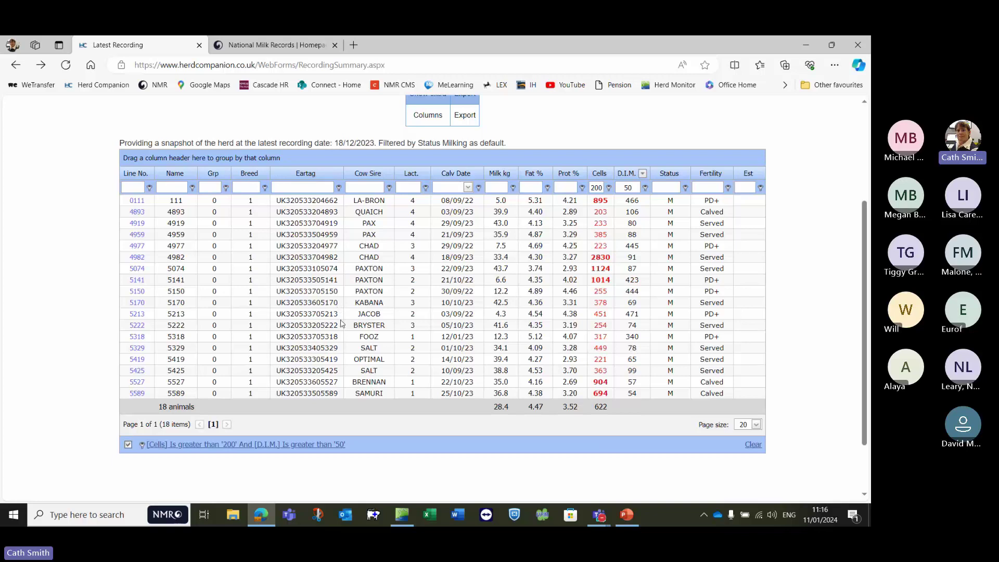
{"action": "scroll", "coordinate": [341, 323], "scroll_direction": "up", "scroll_amount": 1}
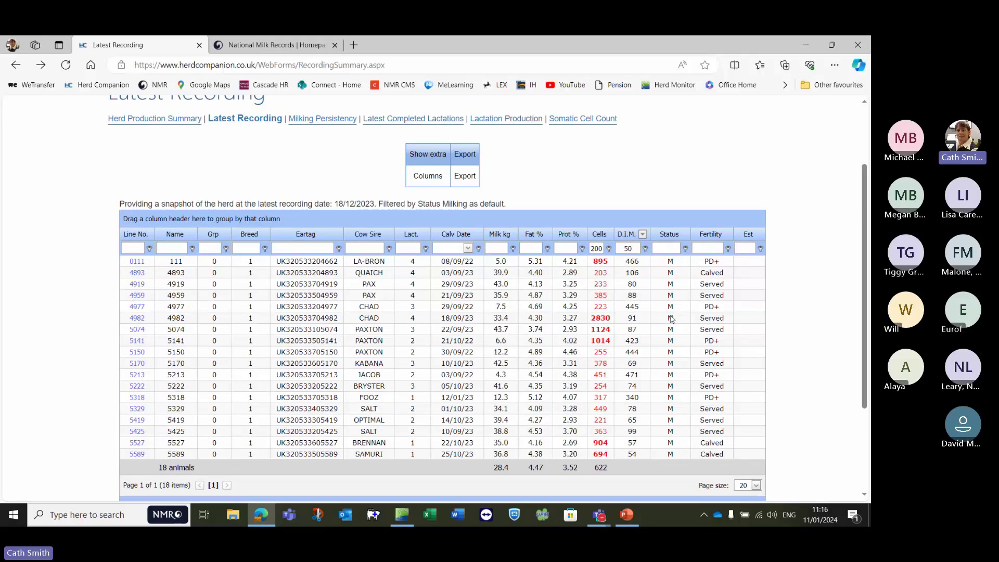
{"action": "scroll", "coordinate": [635, 308], "scroll_direction": "down", "scroll_amount": 1}
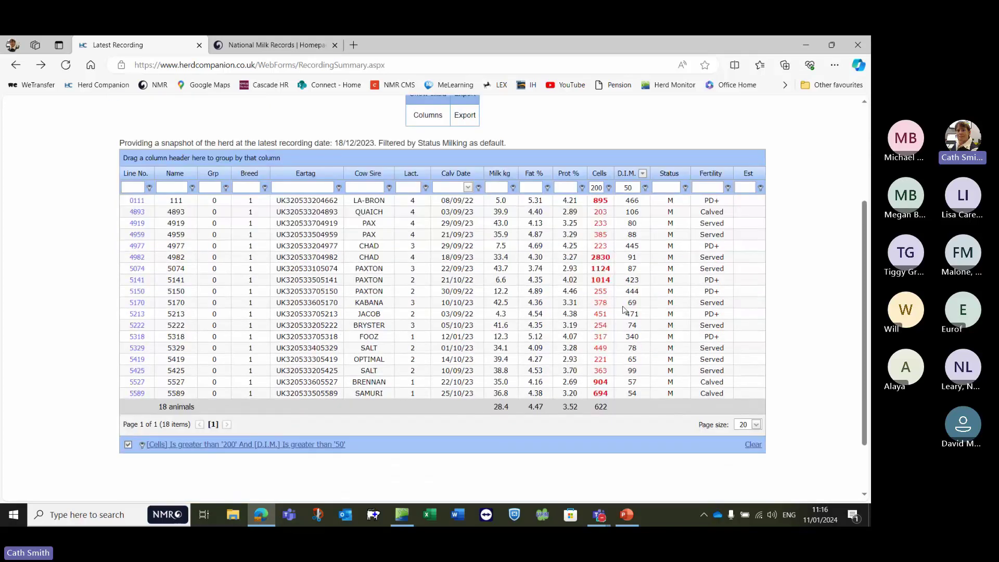
{"action": "left_click", "coordinate": [753, 445]}
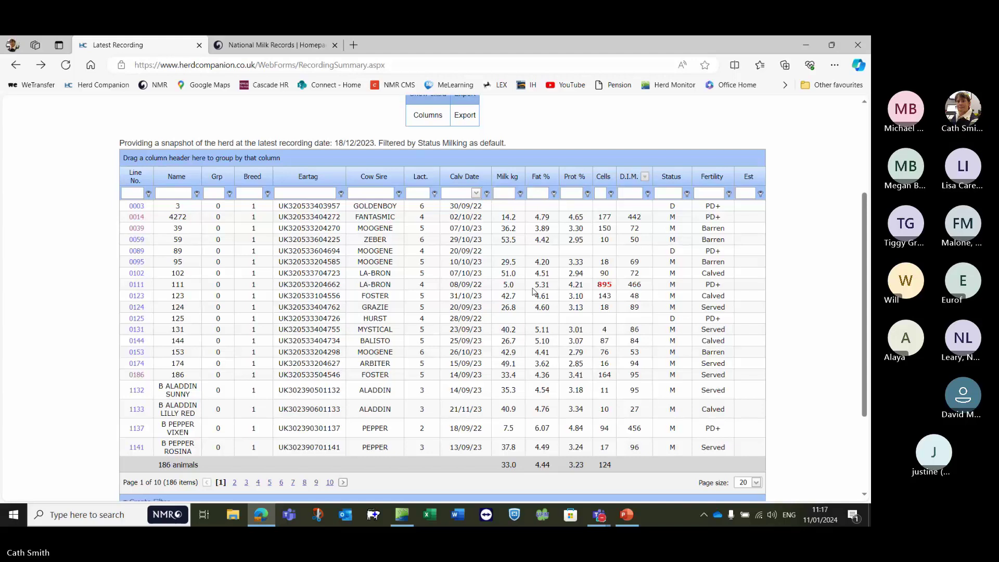
Step: Sort the herd by Cells with the highest counts first, and return the sorting to ascending line number
{"action": "mouse_move", "coordinate": [401, 516]}
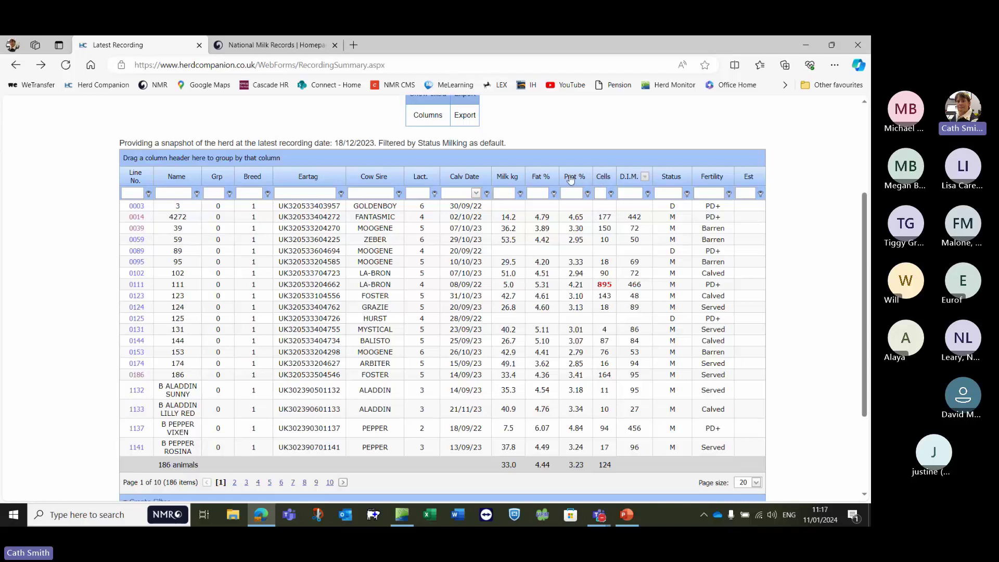
{"action": "left_click", "coordinate": [603, 177]}
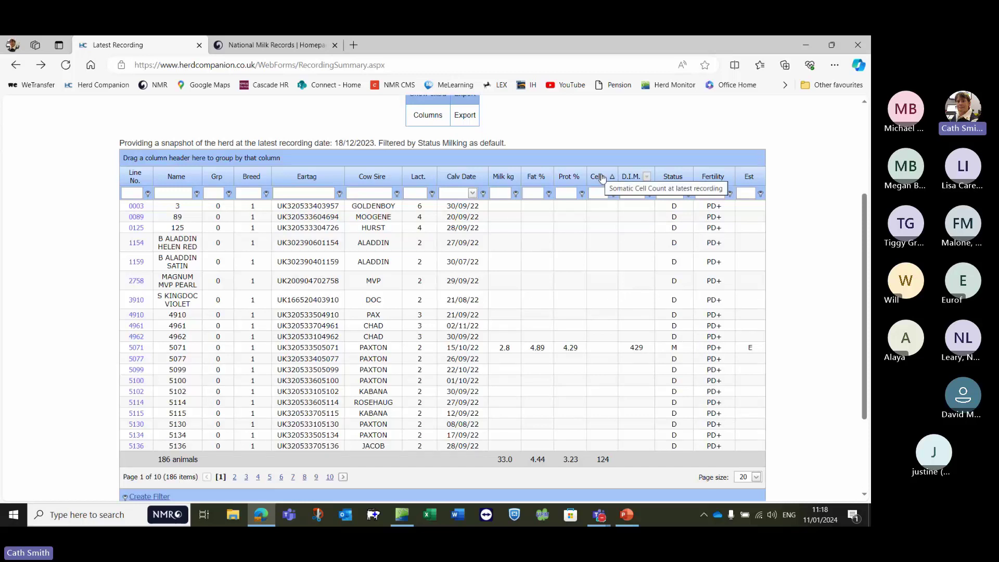
{"action": "left_click", "coordinate": [604, 178]}
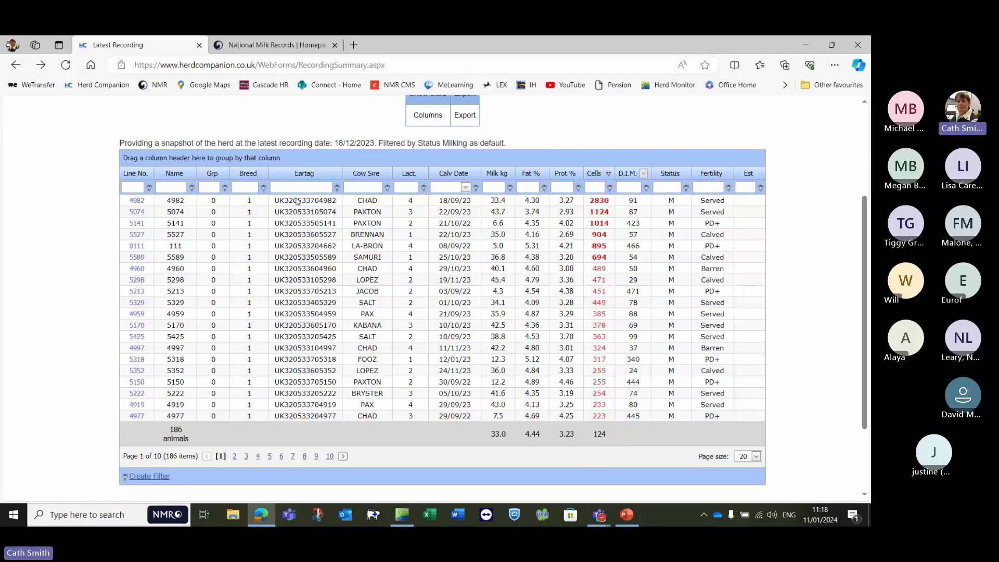
{"action": "left_click", "coordinate": [130, 173]}
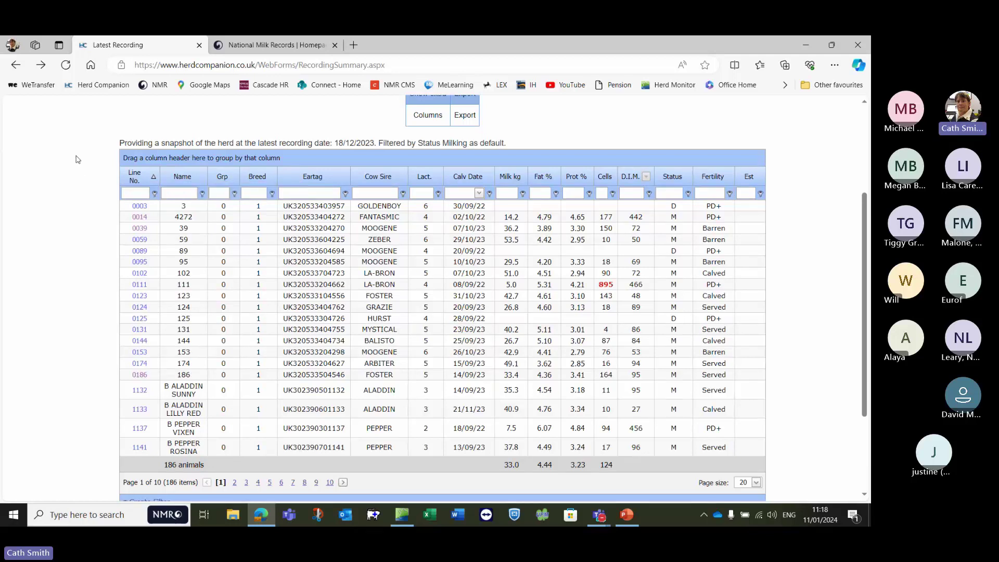
Step: Group the animals by lactation number to view the cows in the lactation 1 group, and remove the grouping again
{"action": "scroll", "coordinate": [78, 160], "scroll_direction": "up", "scroll_amount": 1}
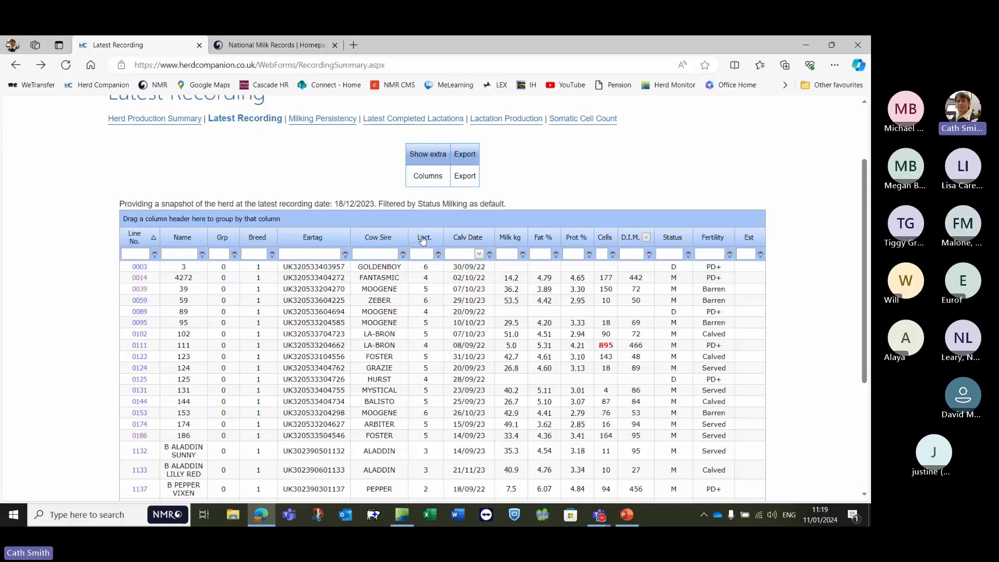
{"action": "left_click_drag", "start_coordinate": [423, 239], "coordinate": [421, 223]}
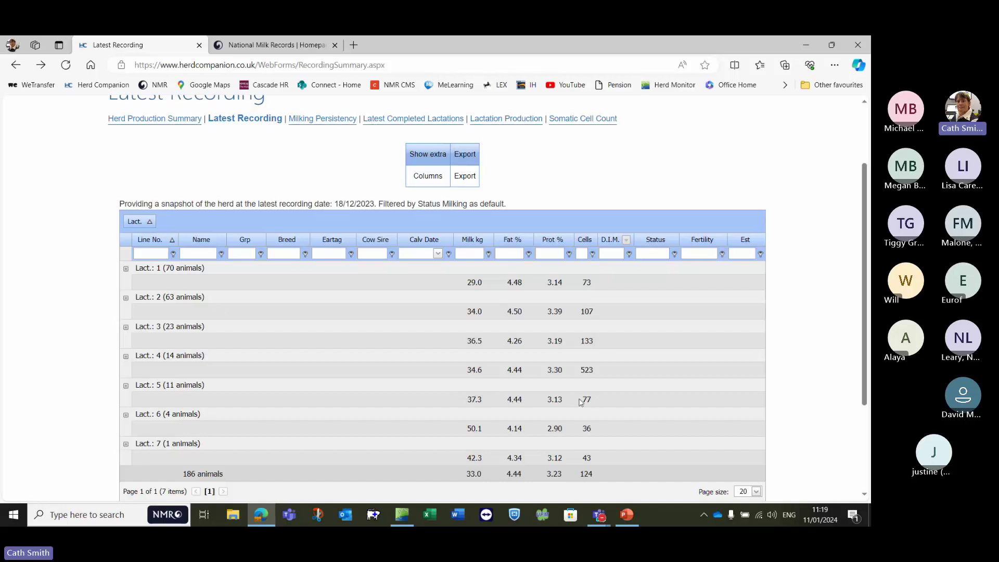
{"action": "left_click", "coordinate": [125, 270]}
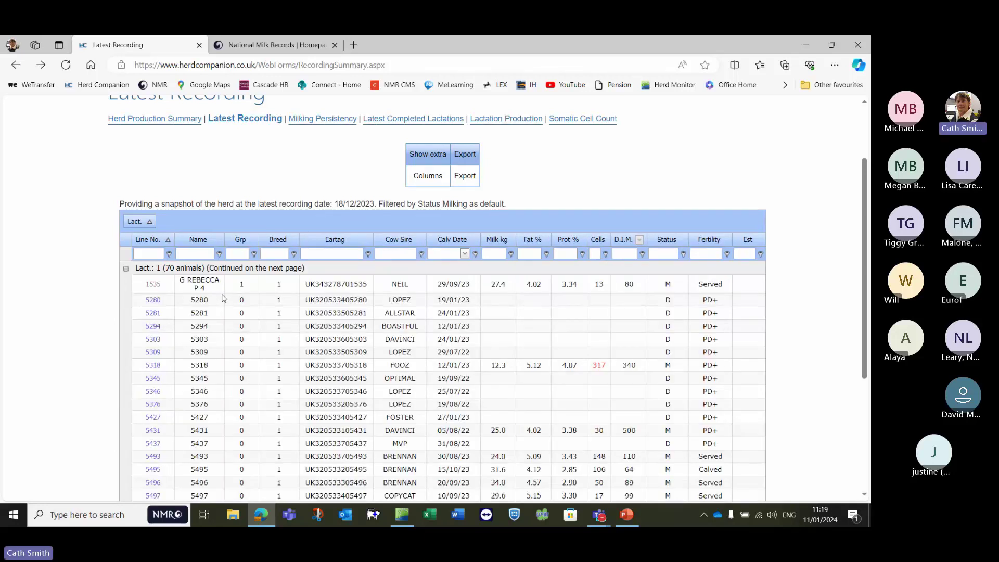
{"action": "scroll", "coordinate": [245, 411], "scroll_direction": "down", "scroll_amount": 2}
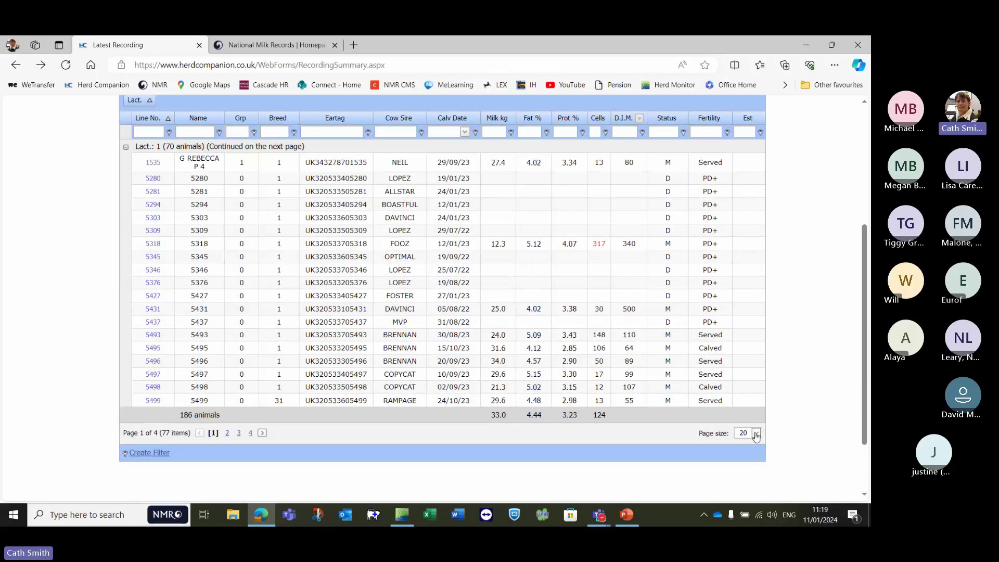
{"action": "scroll", "coordinate": [304, 325], "scroll_direction": "up", "scroll_amount": 4}
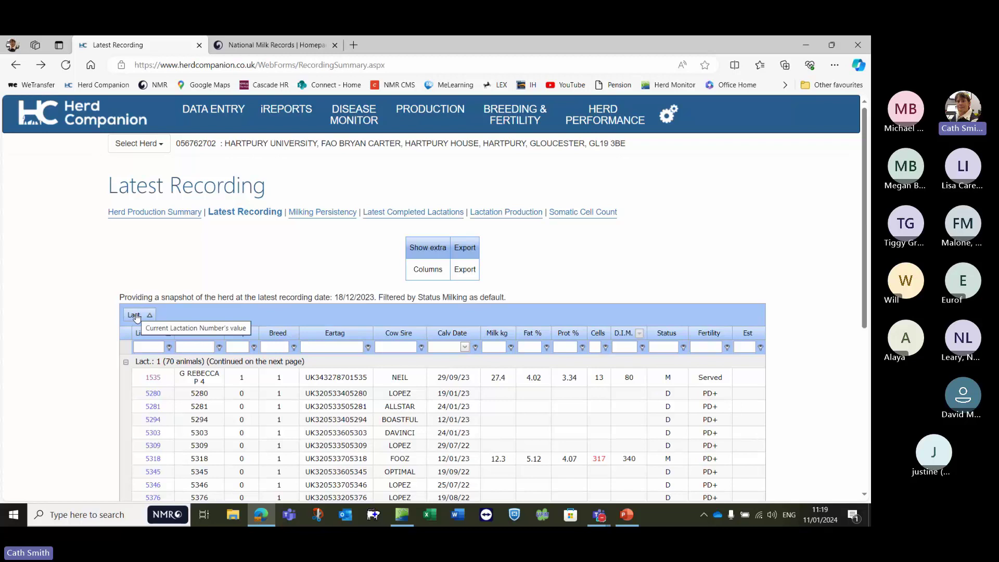
{"action": "left_click_drag", "start_coordinate": [136, 317], "coordinate": [301, 335]}
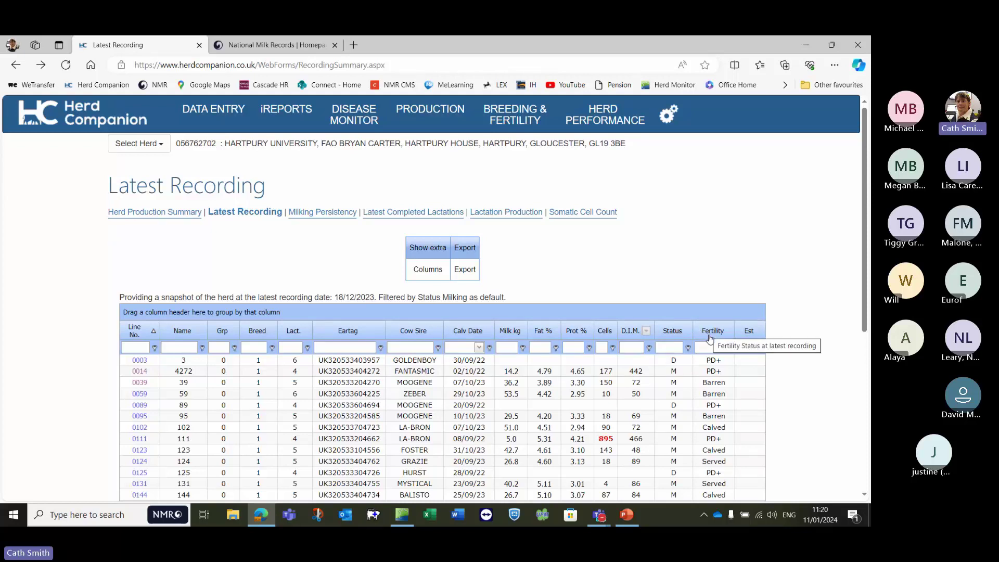
Step: Group the animals by Fertility to compare the group averages, and return the column to the table between Cow Sire and Calv Date
{"action": "left_click_drag", "start_coordinate": [709, 334], "coordinate": [696, 315]}
{"action": "scroll", "coordinate": [442, 383], "scroll_direction": "down", "scroll_amount": 2}
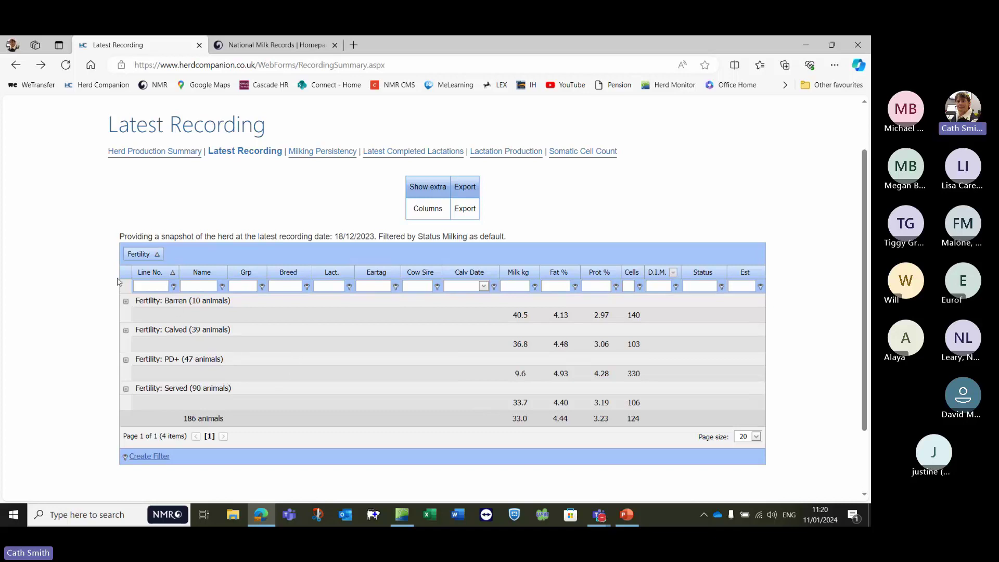
{"action": "left_click_drag", "start_coordinate": [140, 254], "coordinate": [441, 272]}
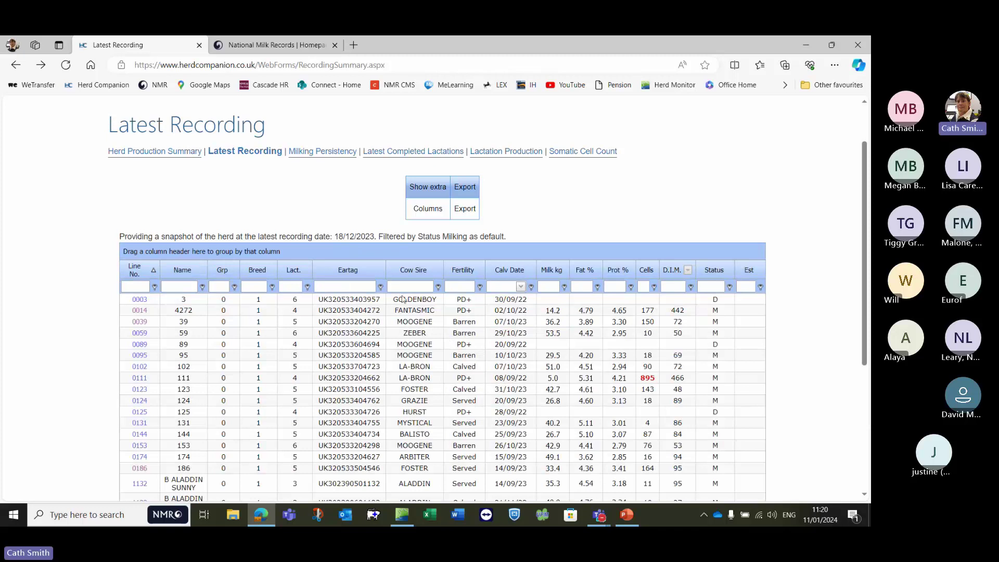
Step: Group the animals by Cow Sire to compare the sires' averages, and return the column to the table before Fertility
{"action": "left_click_drag", "start_coordinate": [406, 272], "coordinate": [379, 254]}
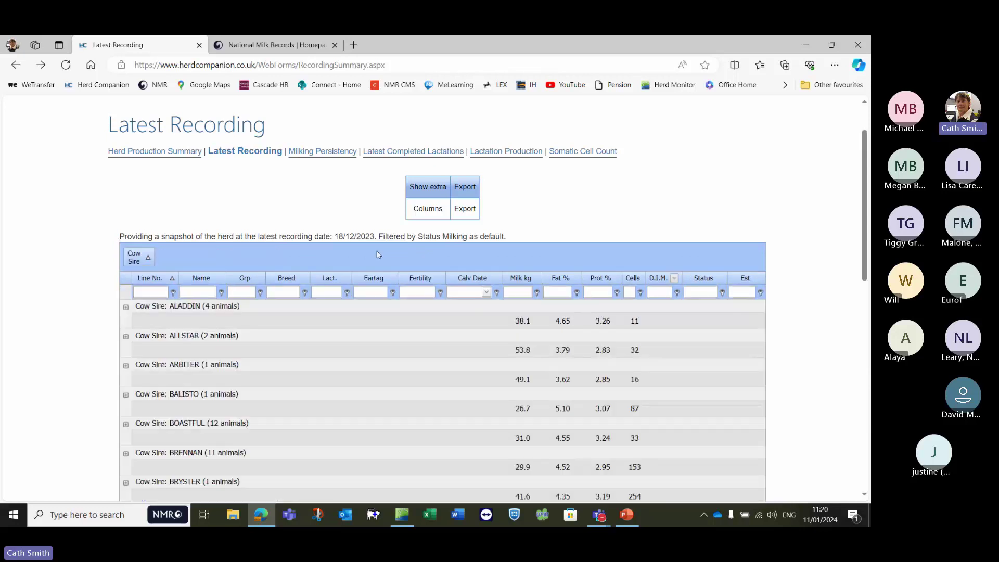
{"action": "scroll", "coordinate": [255, 328], "scroll_direction": "down", "scroll_amount": 1}
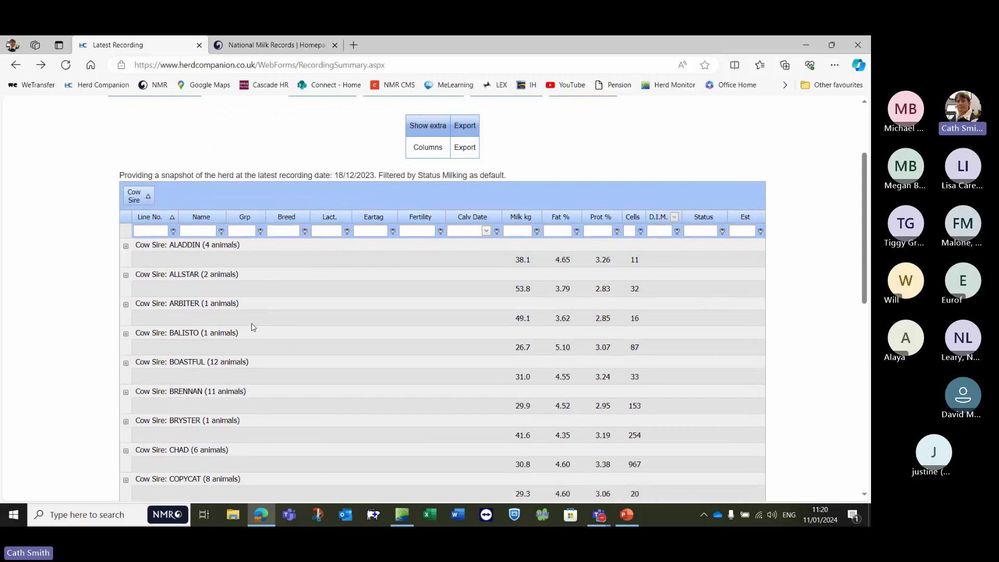
{"action": "scroll", "coordinate": [239, 321], "scroll_direction": "up", "scroll_amount": 1}
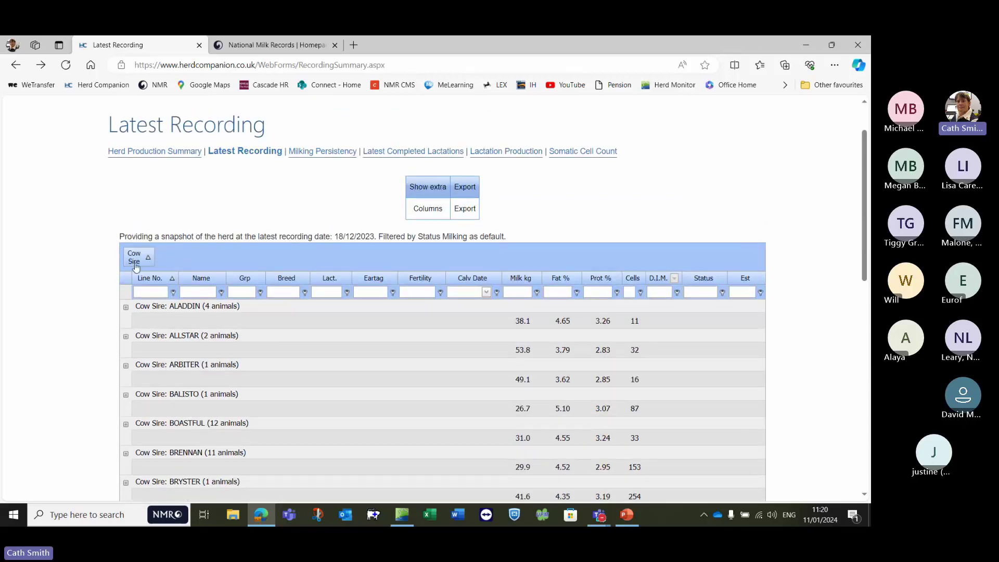
{"action": "left_click_drag", "start_coordinate": [134, 255], "coordinate": [447, 284]}
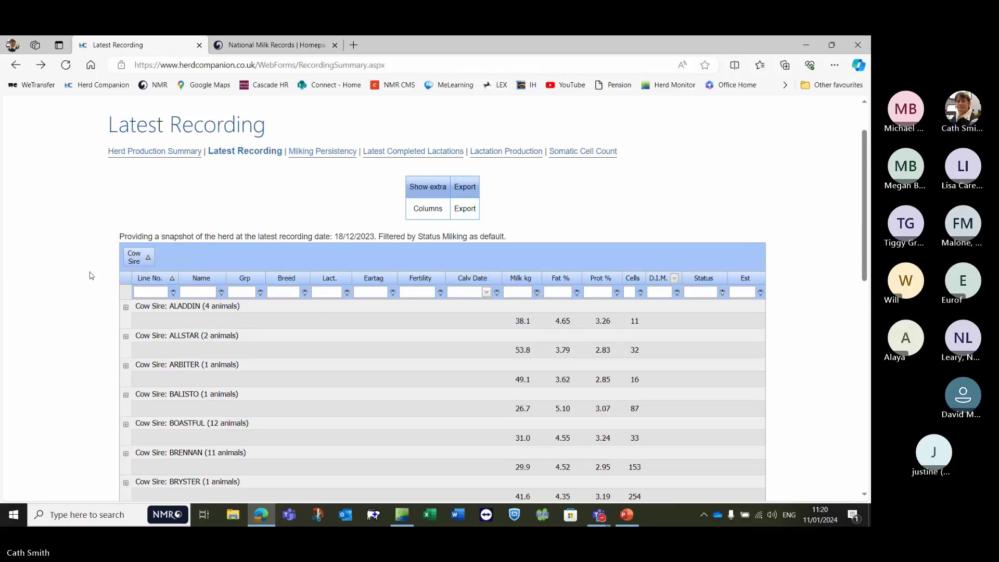
{"action": "left_click_drag", "start_coordinate": [139, 257], "coordinate": [393, 286]}
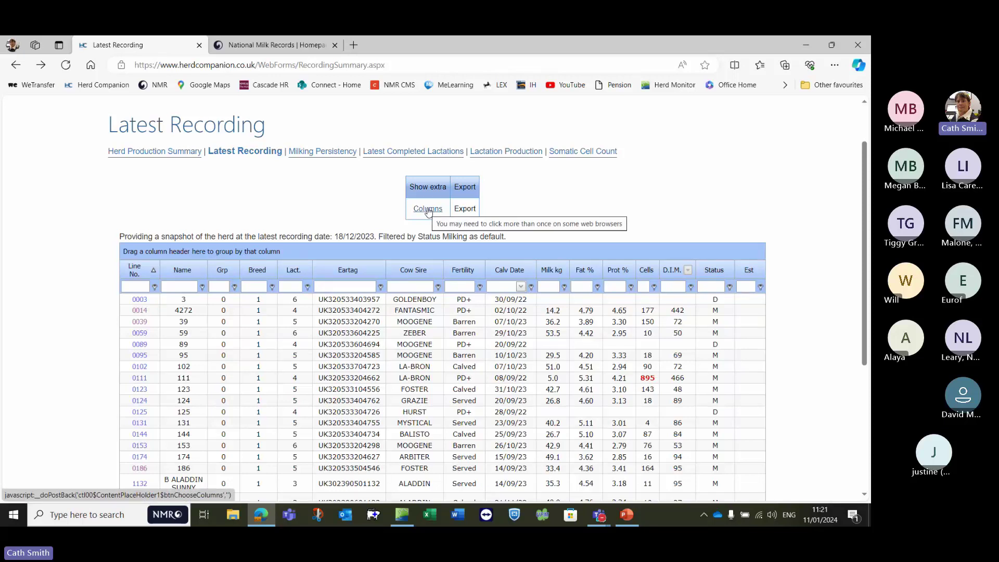
Step: Use the column chooser to add the Fat+Prot column before Cow Sire and remove the Eartag column from the report
{"action": "left_click", "coordinate": [428, 209]}
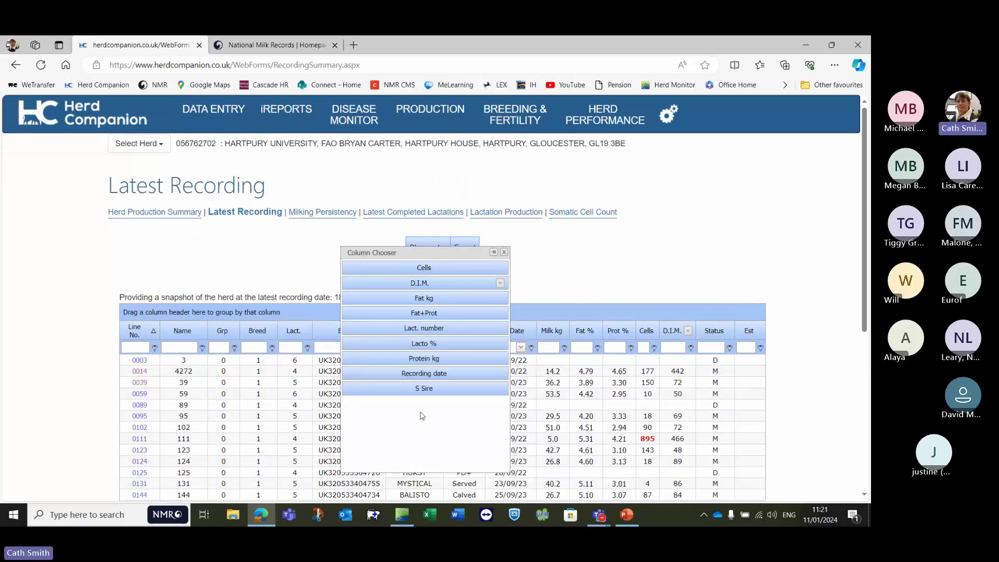
{"action": "left_click_drag", "start_coordinate": [420, 255], "coordinate": [477, 179]}
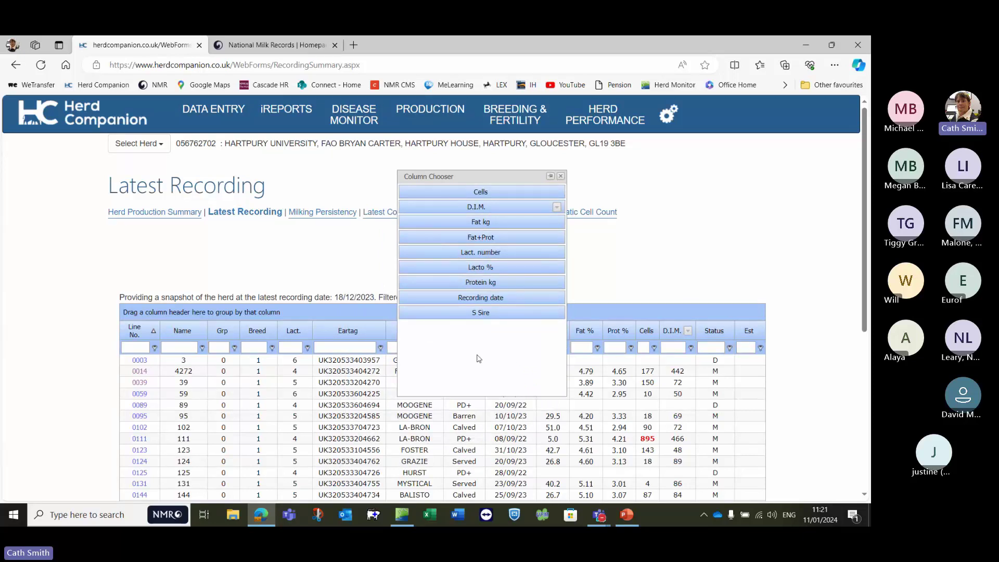
{"action": "left_click_drag", "start_coordinate": [484, 177], "coordinate": [578, 162]}
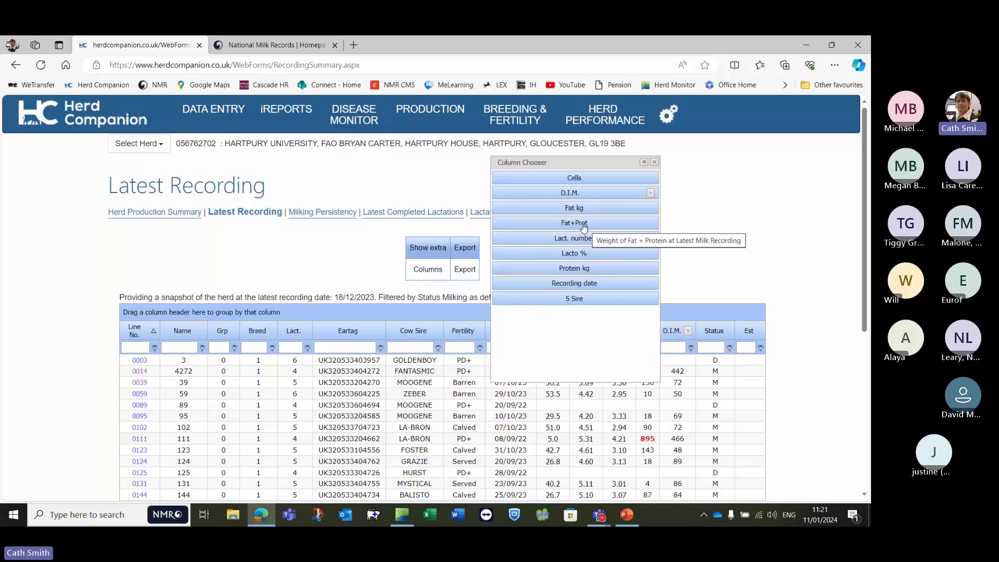
{"action": "left_click_drag", "start_coordinate": [582, 225], "coordinate": [404, 337]}
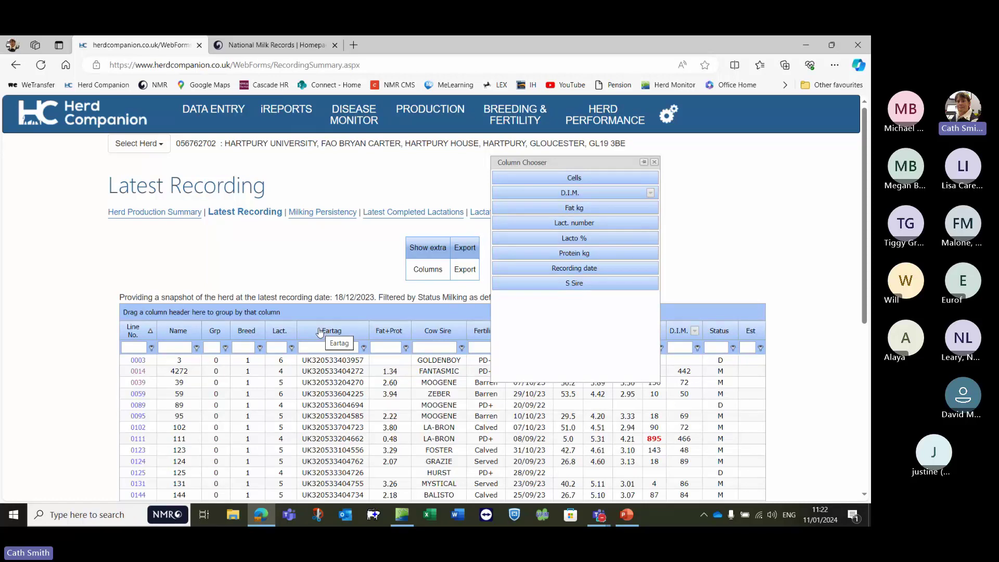
{"action": "left_click_drag", "start_coordinate": [321, 333], "coordinate": [565, 320]}
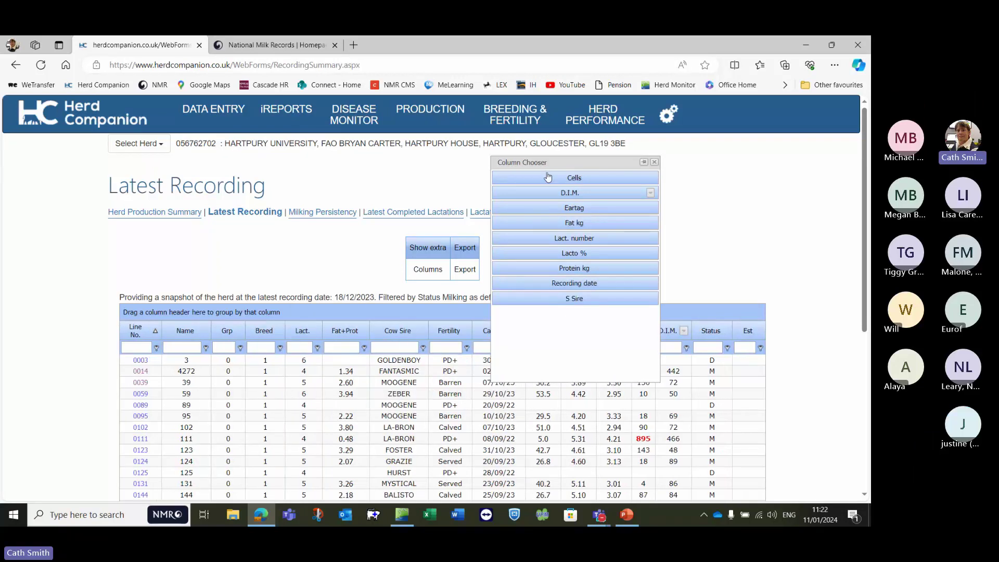
{"action": "left_click_drag", "start_coordinate": [559, 164], "coordinate": [741, 233]}
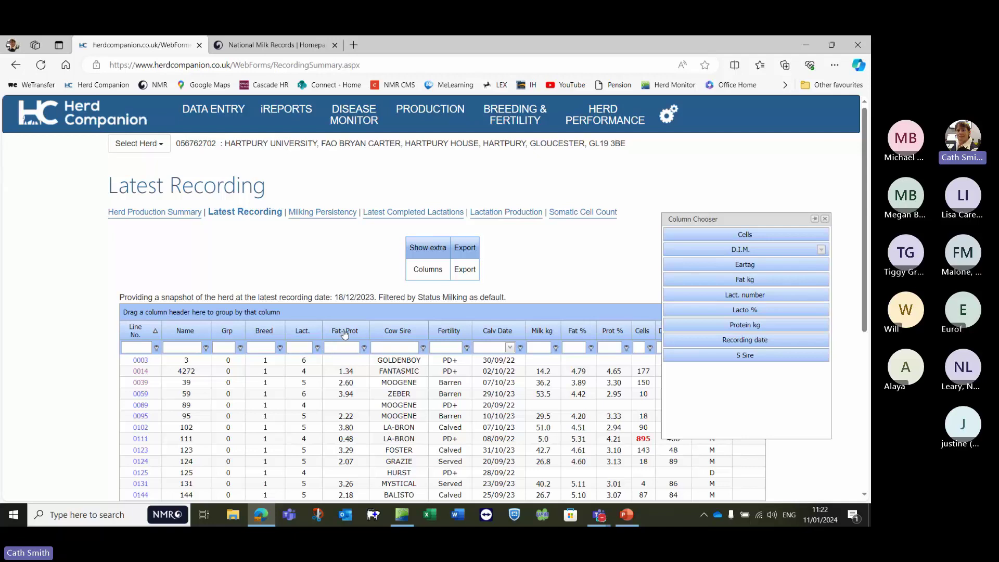
Step: Move the Fat+Prot column between Calv Date and Milk kg, and close the column chooser
{"action": "left_click_drag", "start_coordinate": [343, 336], "coordinate": [527, 337]}
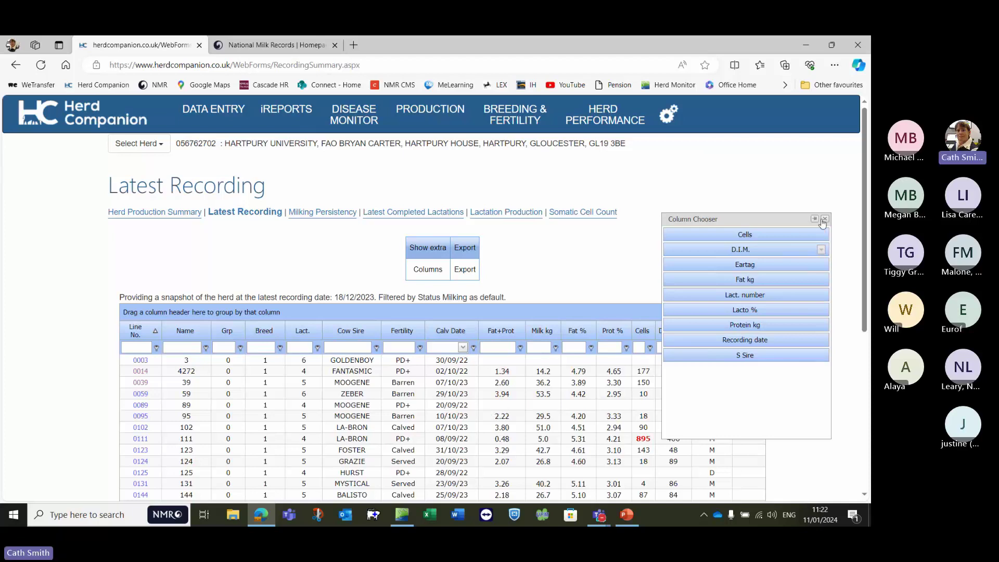
{"action": "left_click", "coordinate": [825, 221]}
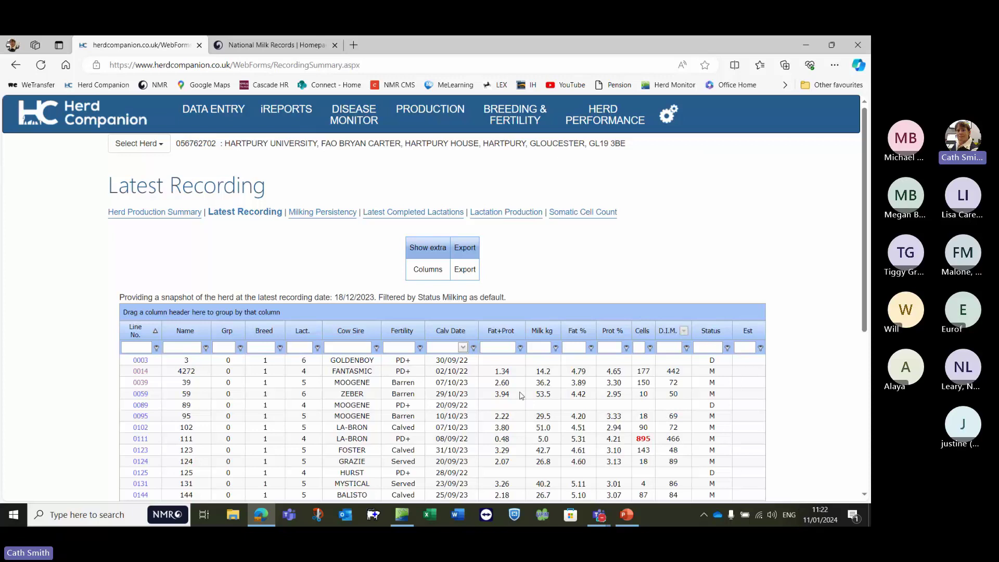
{"action": "scroll", "coordinate": [502, 390], "scroll_direction": "down", "scroll_amount": 1}
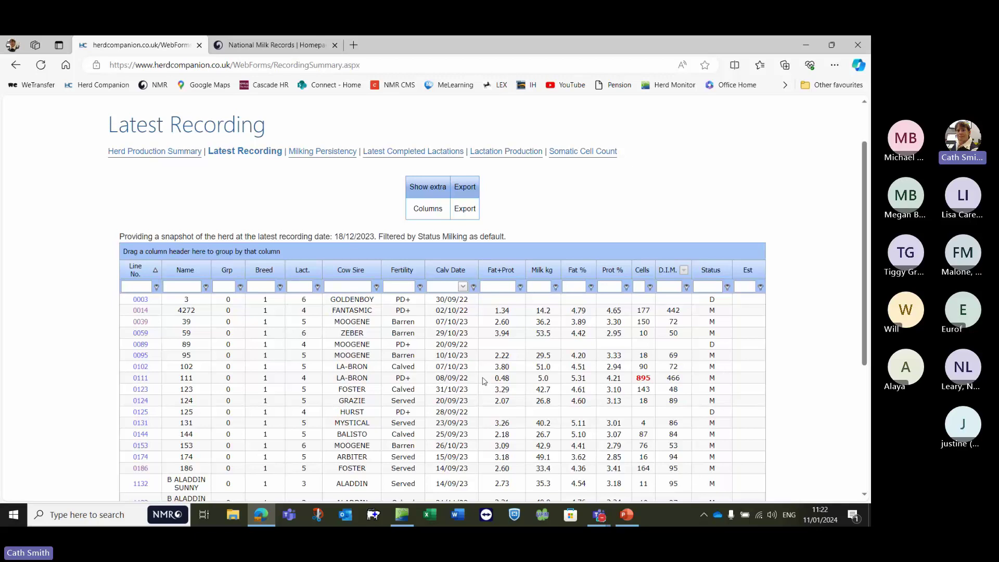
{"action": "scroll", "coordinate": [483, 382], "scroll_direction": "up", "scroll_amount": 1}
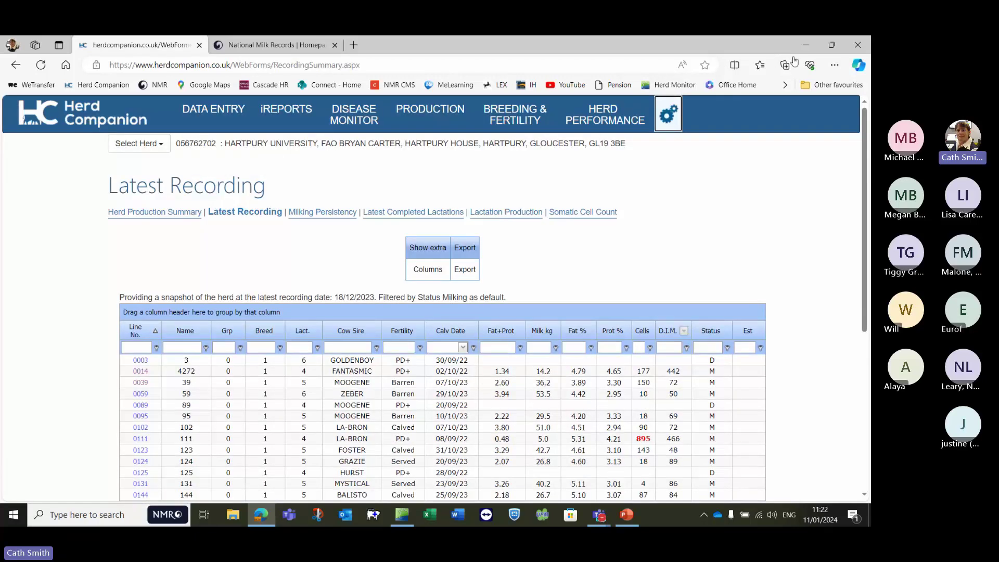
Step: Open the print preview of the Latest Recording report and close it without printing
{"action": "left_click", "coordinate": [770, 80]}
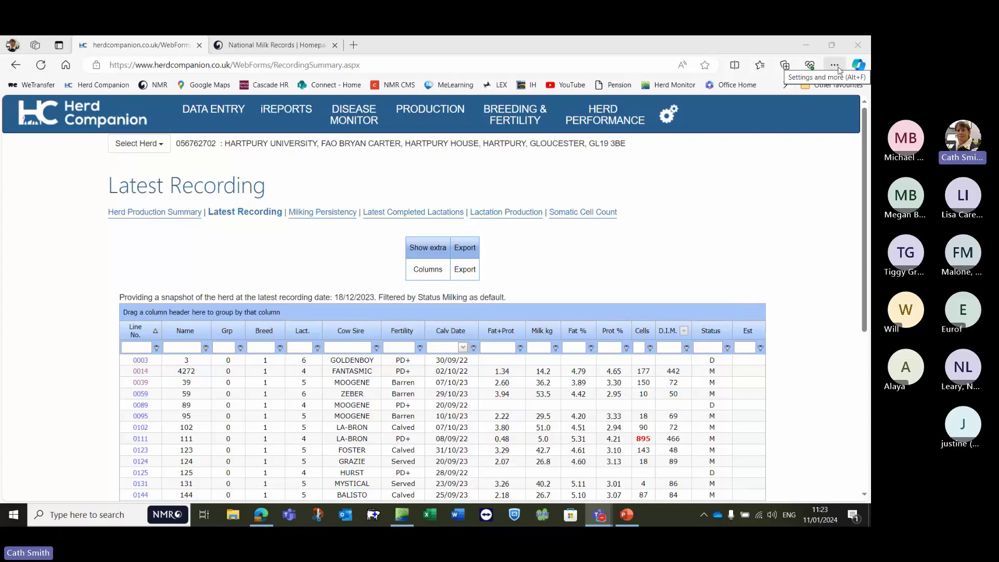
{"action": "left_click", "coordinate": [835, 66]}
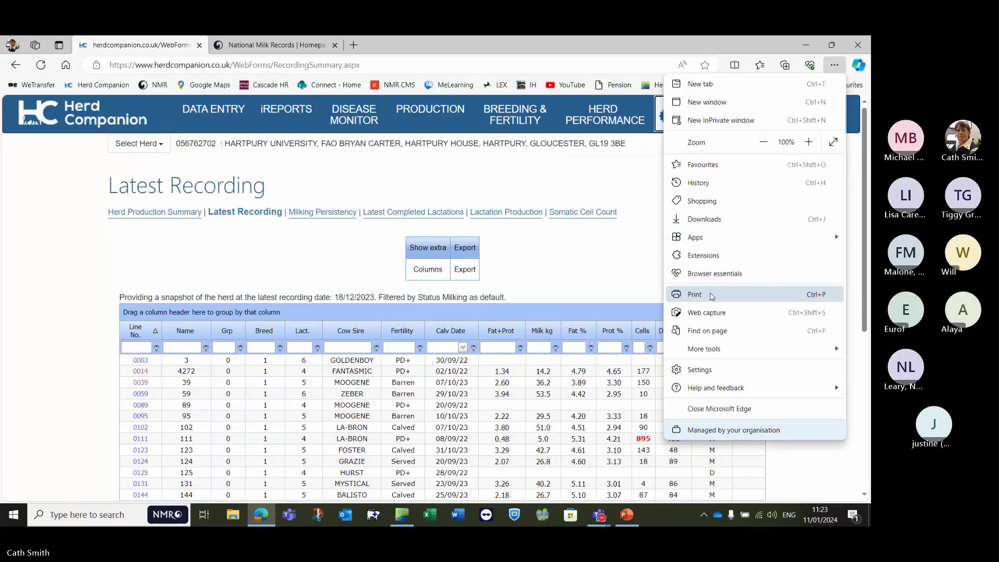
{"action": "left_click", "coordinate": [711, 295]}
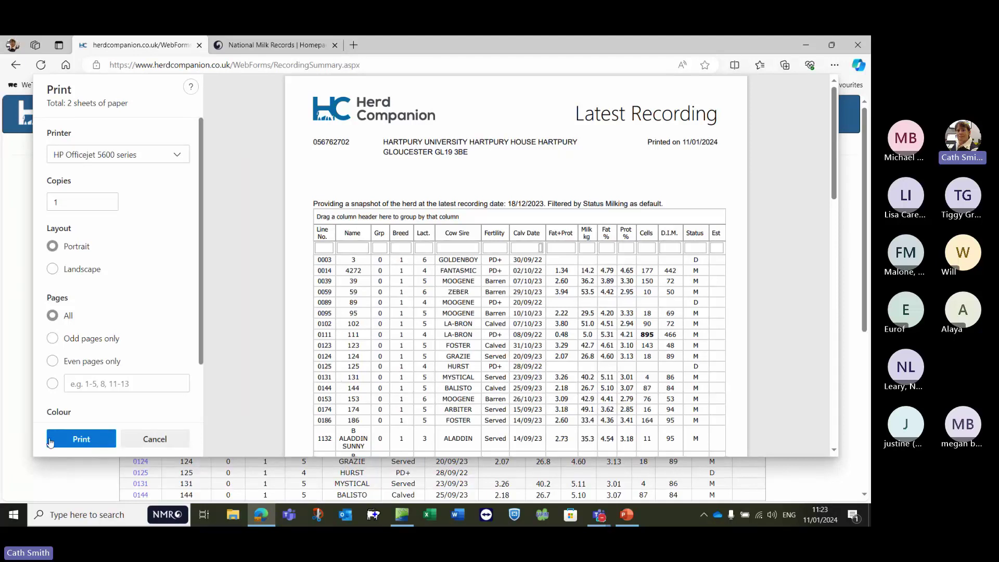
{"action": "left_click", "coordinate": [165, 442]}
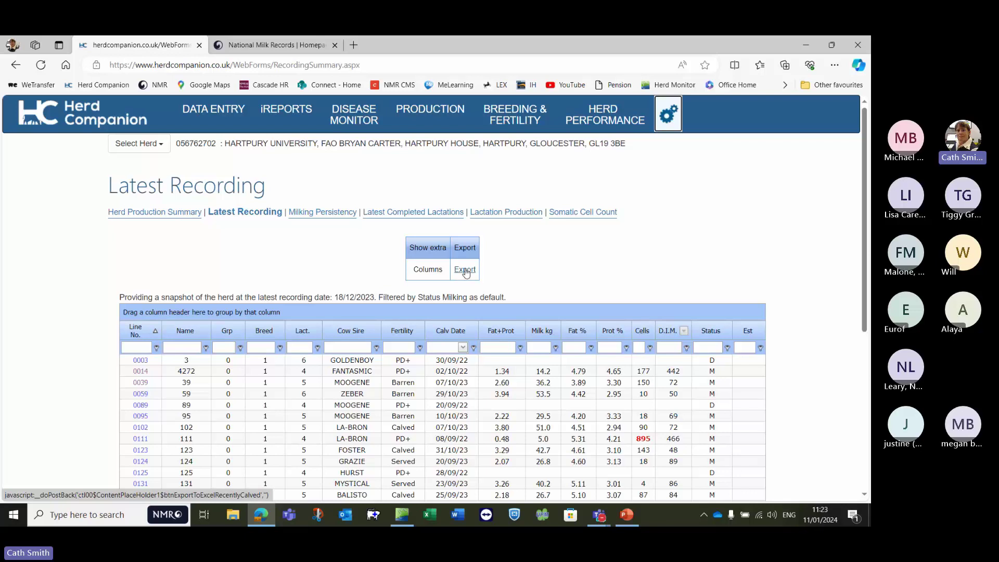
Step: Export the Latest Recording report, open LatestRecording.xls in Excel, and return to Herd Companion in the browser
{"action": "left_click", "coordinate": [465, 270]}
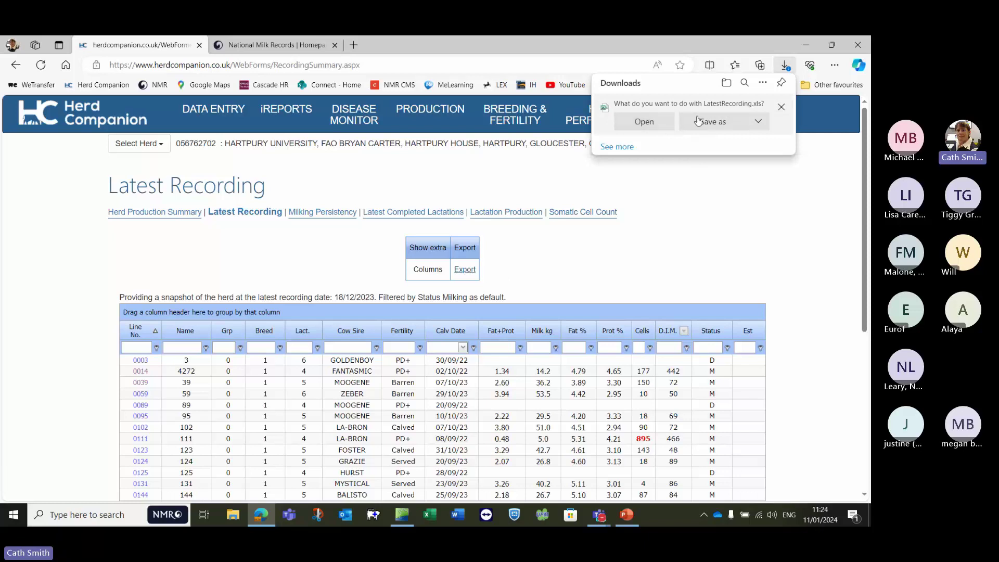
{"action": "left_click", "coordinate": [661, 128]}
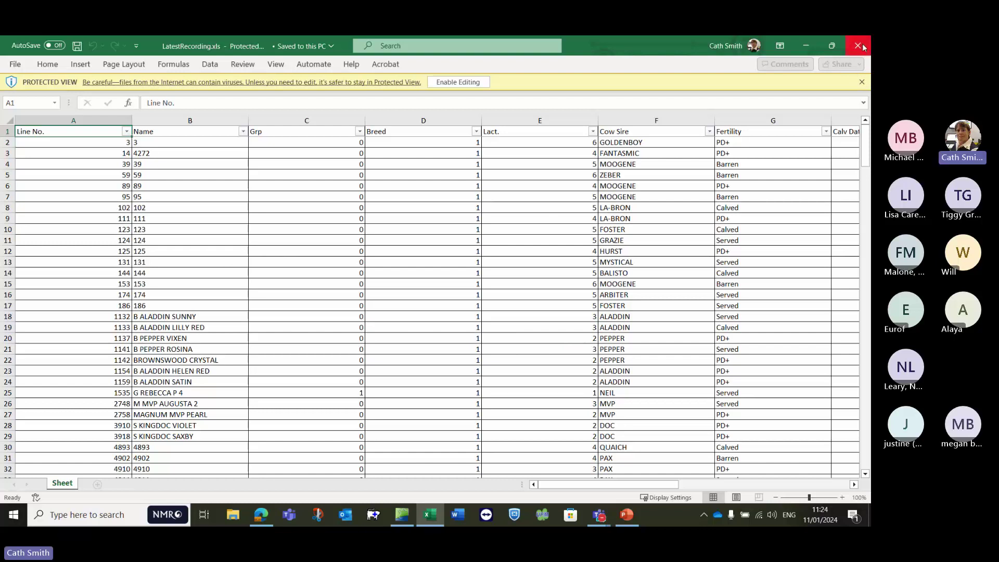
{"action": "left_click", "coordinate": [261, 514]}
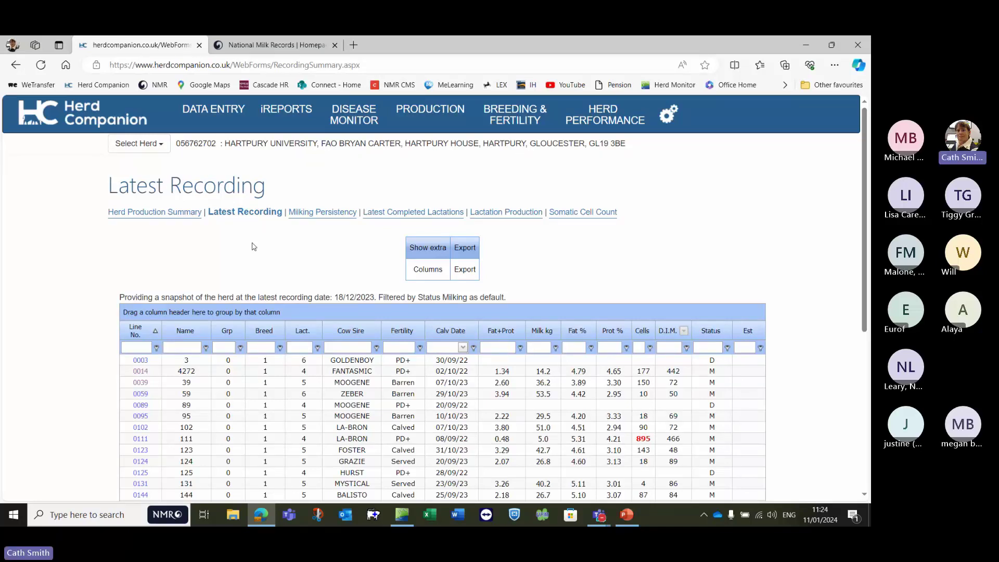
Step: Open Daily Event Entry and choose the animal with line number 14
{"action": "left_click", "coordinate": [221, 109]}
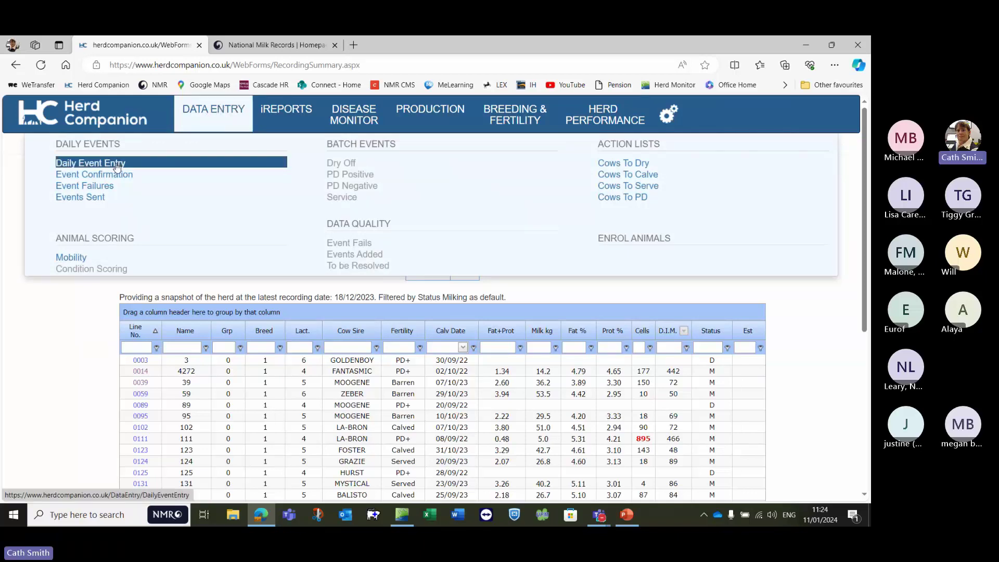
{"action": "left_click", "coordinate": [117, 166]}
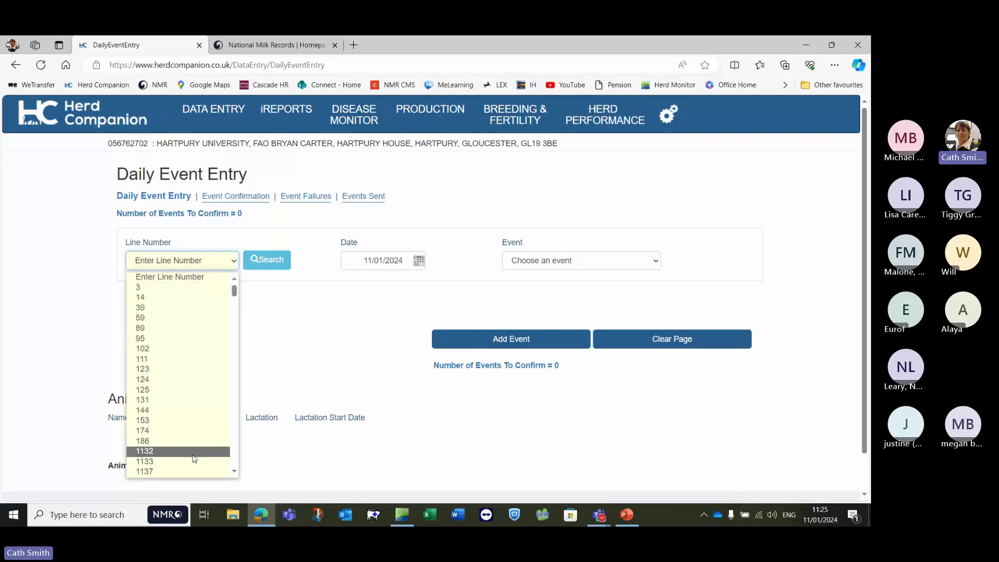
{"action": "left_click", "coordinate": [137, 299]}
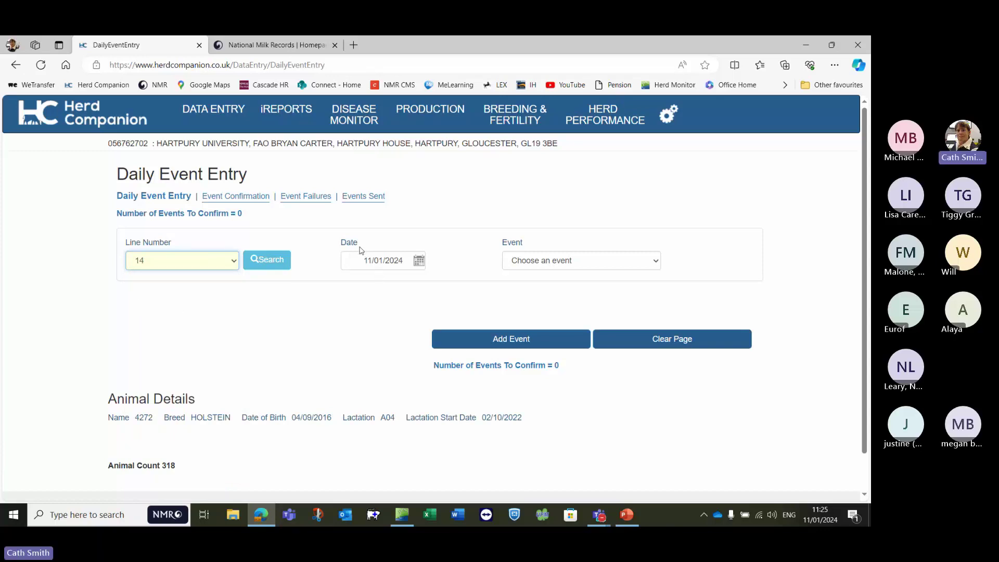
Step: Set the event date to 01/11/2023
{"action": "left_click", "coordinate": [409, 259]}
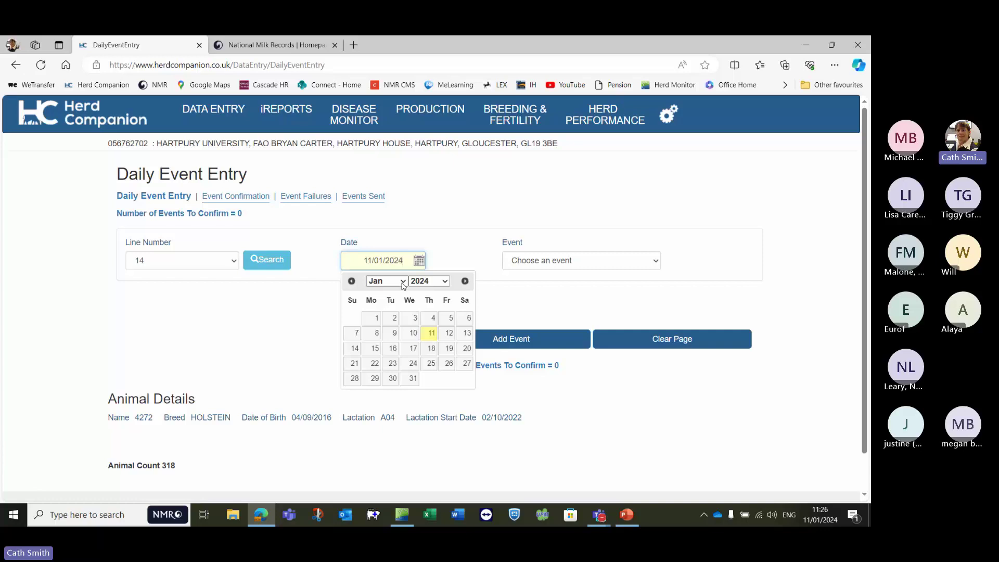
{"action": "left_click", "coordinate": [404, 284]}
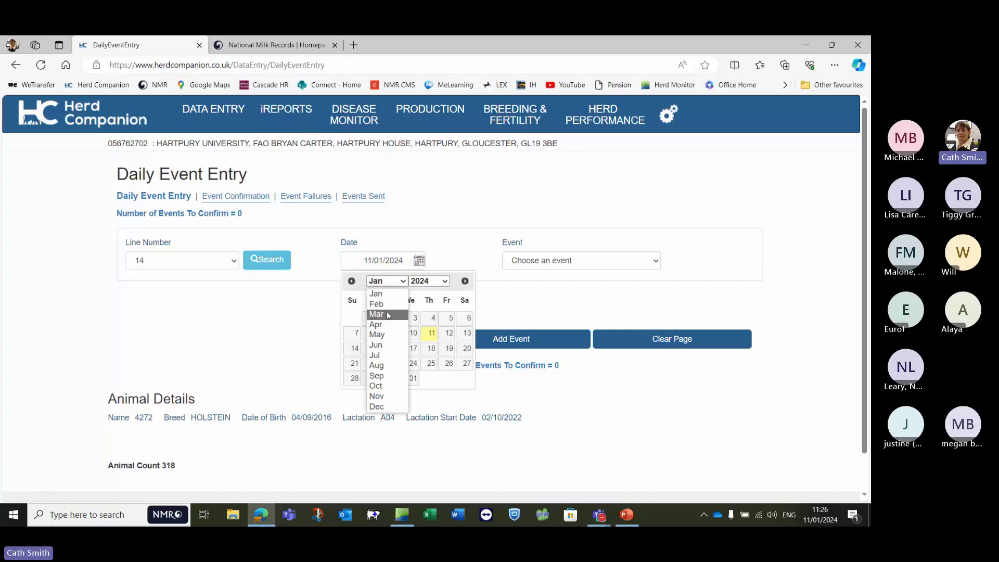
{"action": "left_click", "coordinate": [373, 397]}
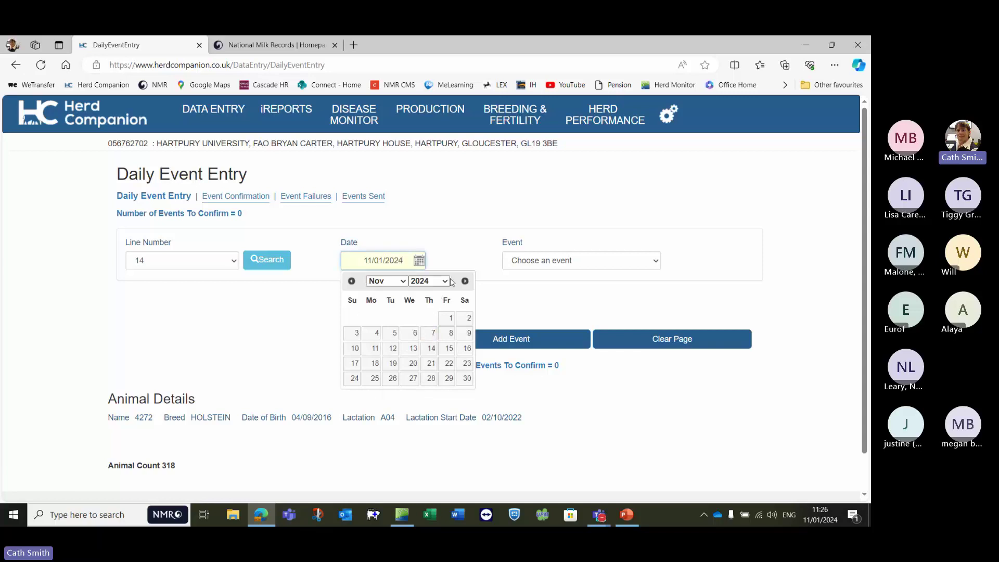
{"action": "left_click", "coordinate": [443, 282]}
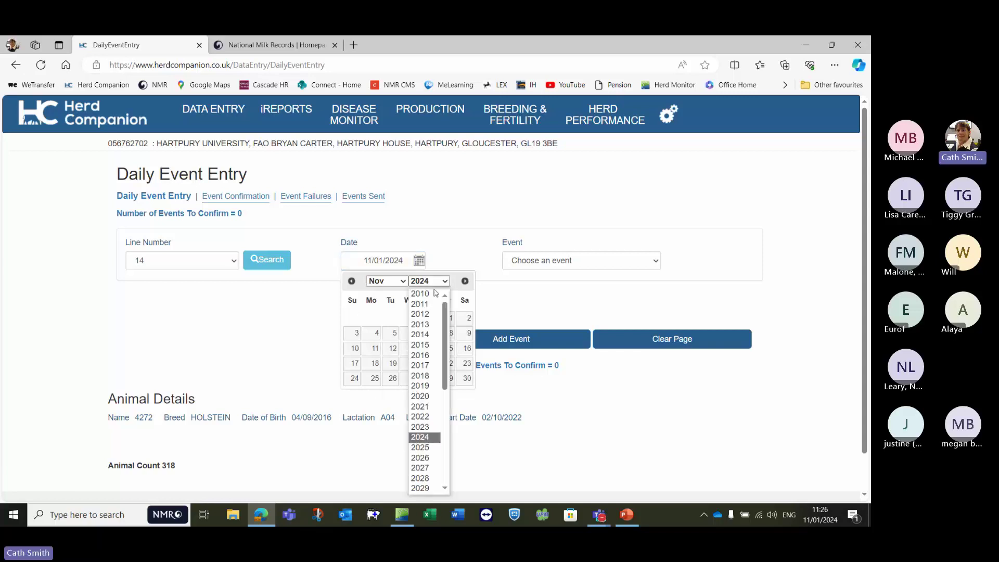
{"action": "left_click", "coordinate": [420, 427]}
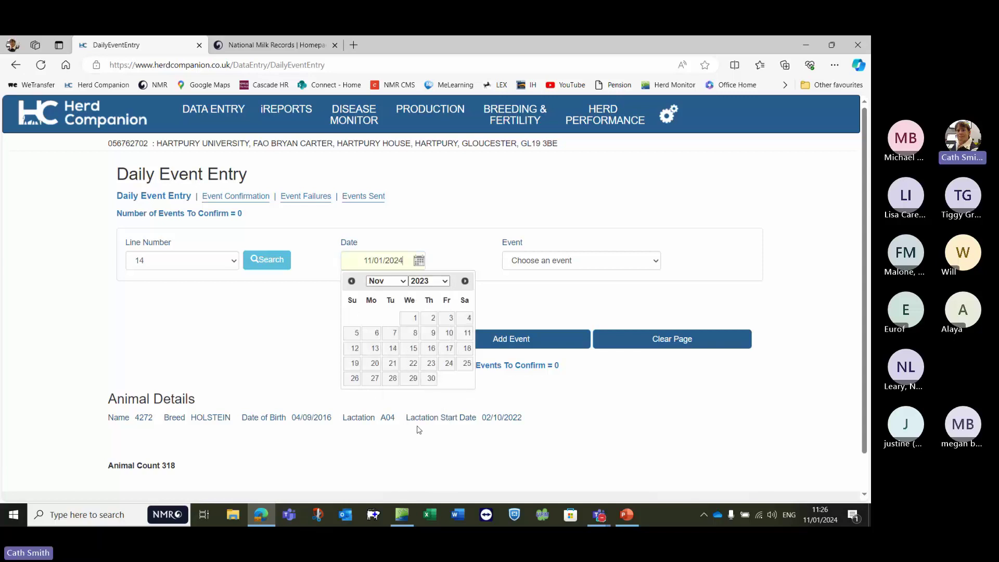
{"action": "left_click", "coordinate": [410, 320]}
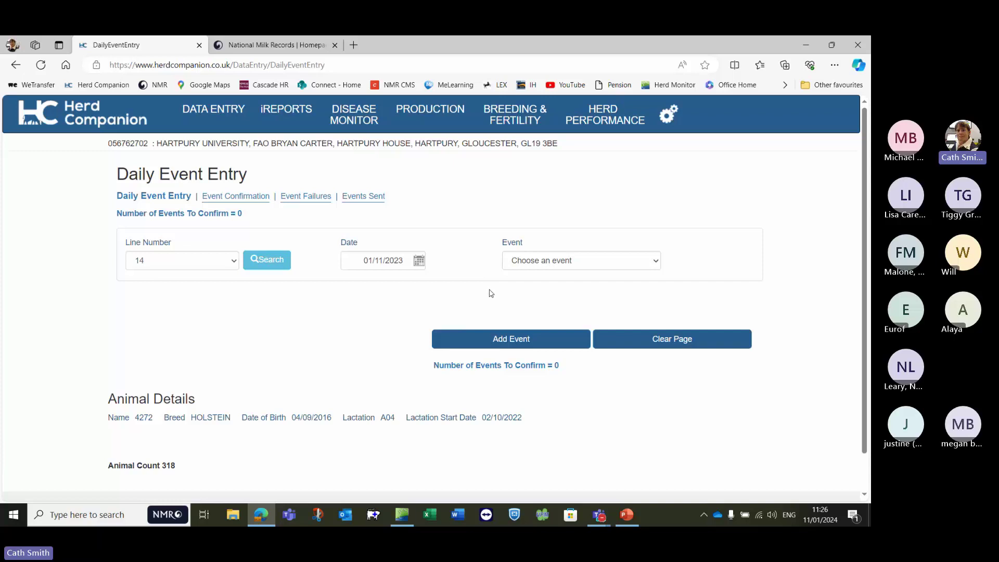
Step: Choose Served as the event and select the recently used bull SPRING GROVE HOLMES 6126
{"action": "left_click", "coordinate": [657, 264]}
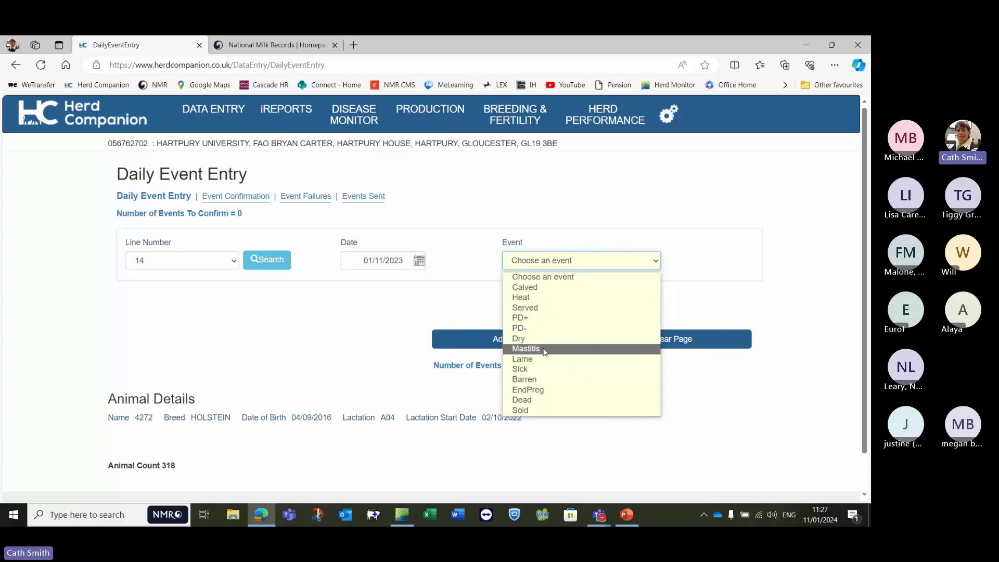
{"action": "left_click", "coordinate": [538, 309]}
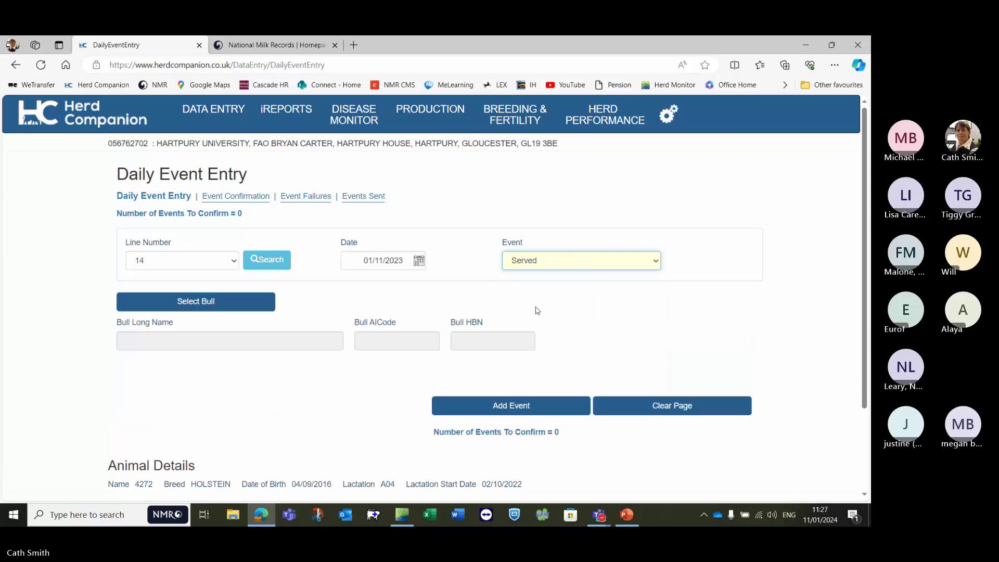
{"action": "left_click", "coordinate": [206, 303]}
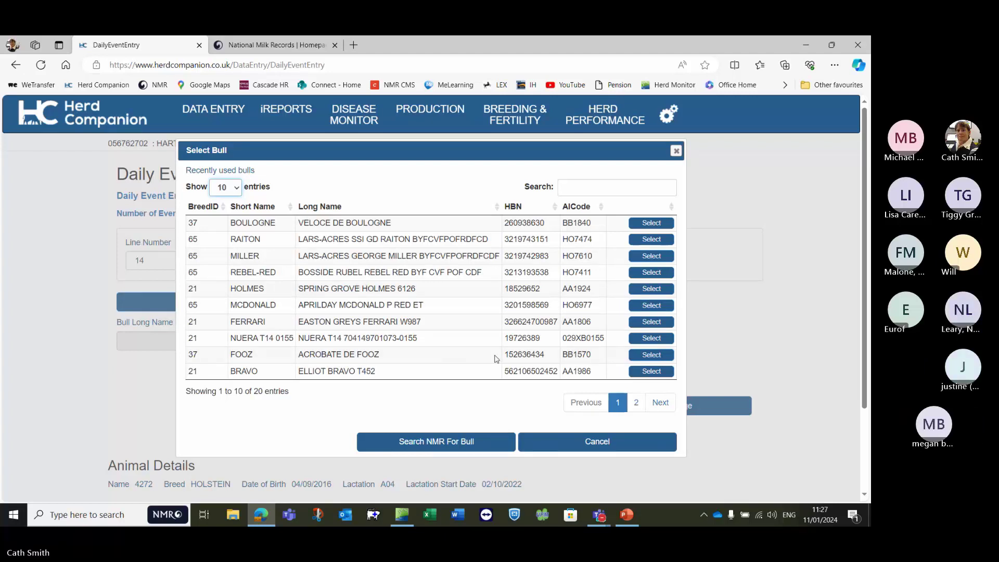
{"action": "left_click", "coordinate": [635, 291]}
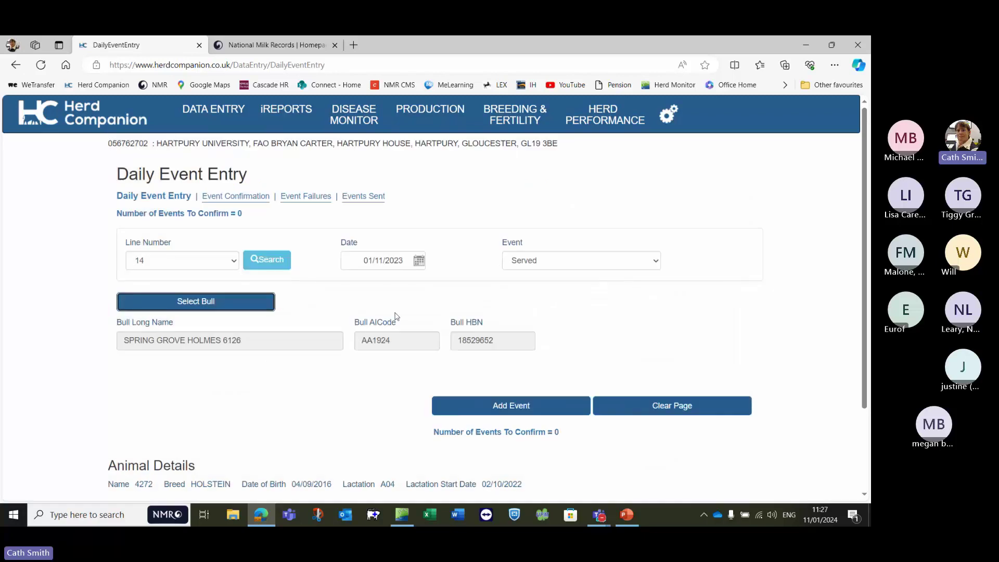
Step: View the recently used bulls again and open the NMR bull search, closing it without searching
{"action": "left_click", "coordinate": [188, 302]}
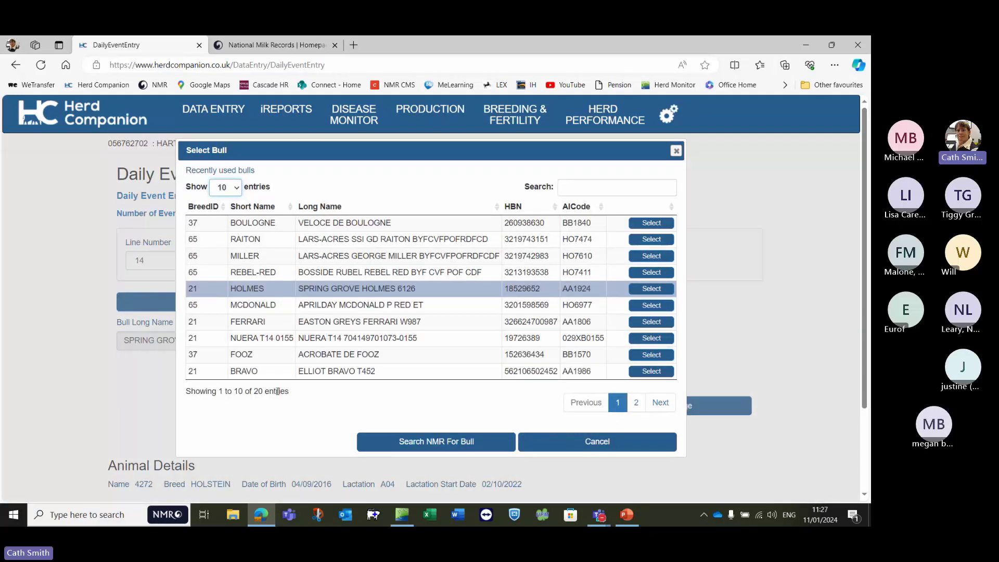
{"action": "left_click", "coordinate": [436, 442]}
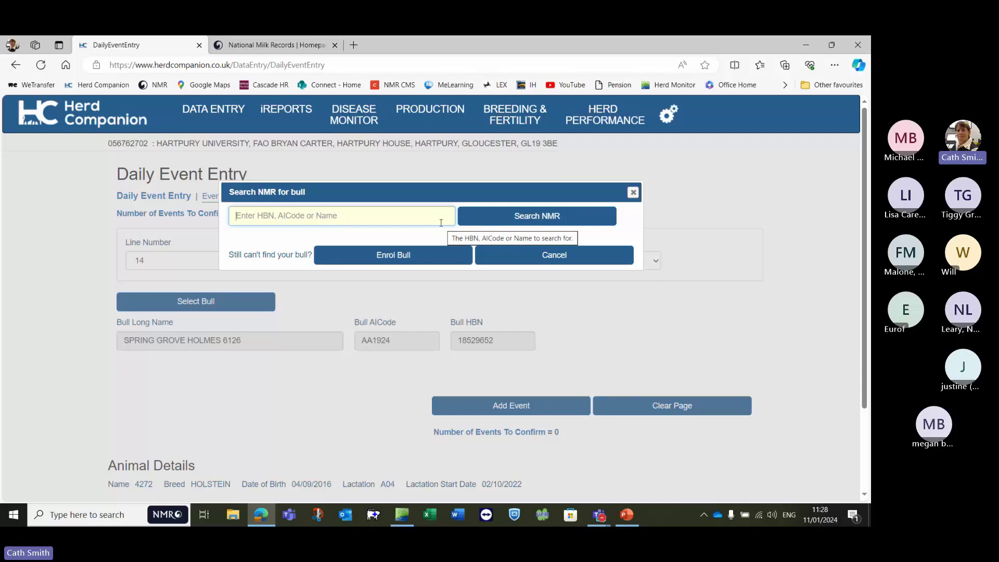
{"action": "left_click", "coordinate": [556, 259]}
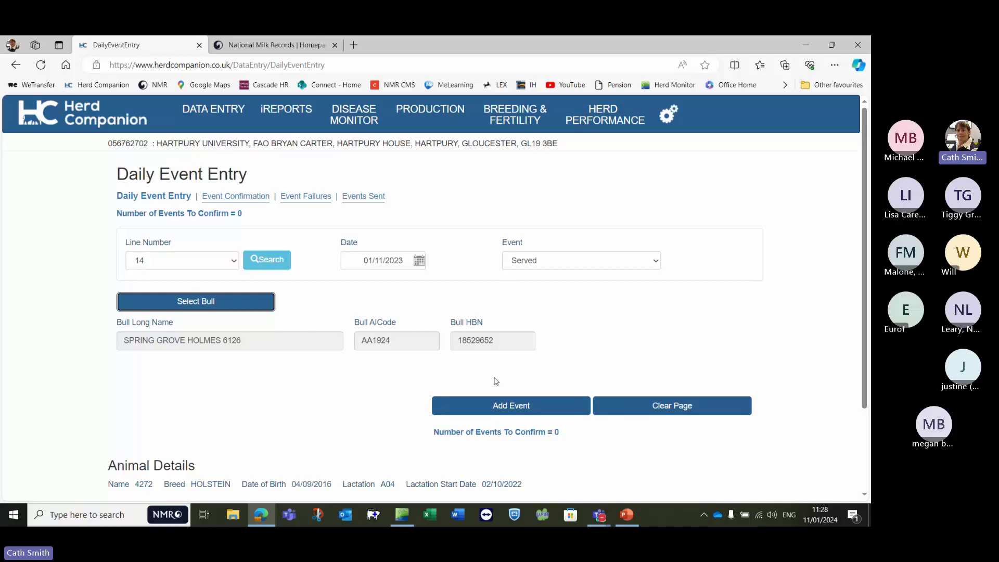
Step: Clear the event entry page and choose the animal with line number 39
{"action": "left_click", "coordinate": [679, 409]}
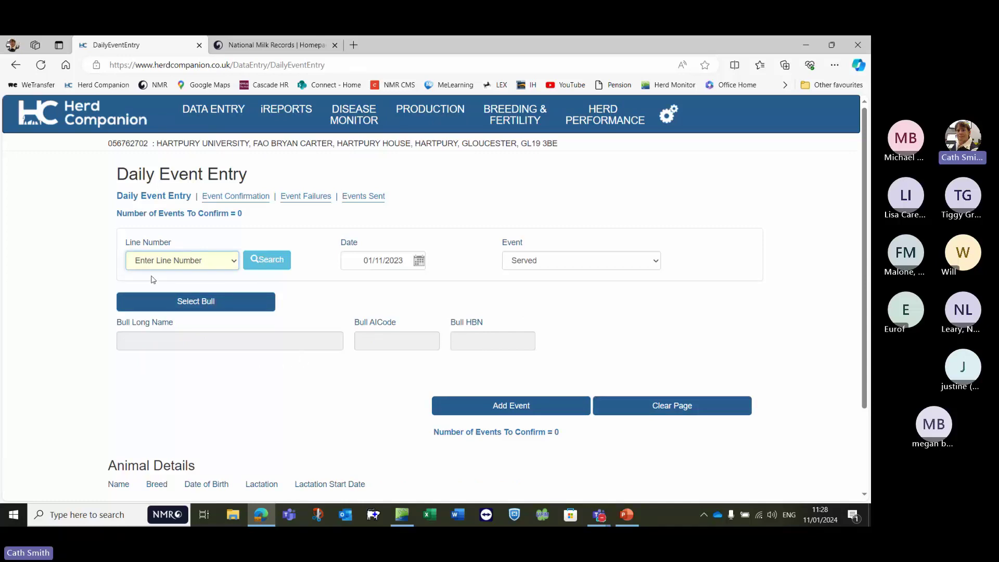
{"action": "left_click", "coordinate": [235, 265]}
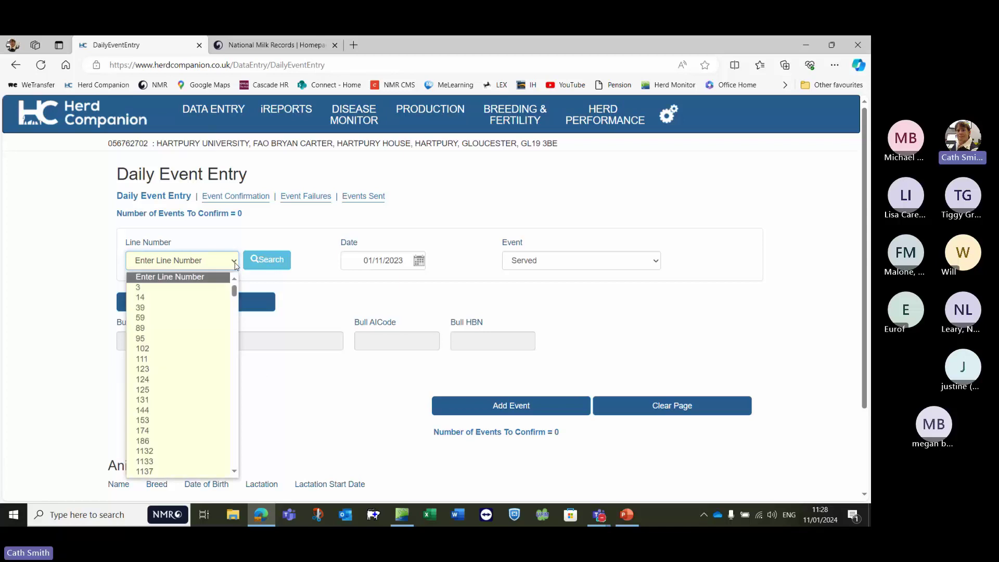
{"action": "left_click", "coordinate": [155, 311]}
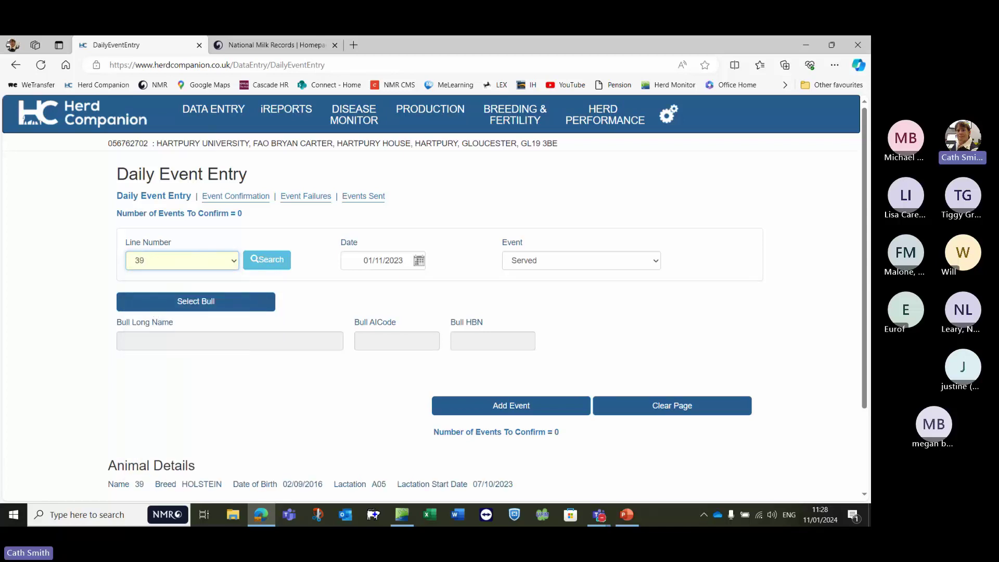
Step: Set the date of the Served event to 11/01/2024
{"action": "left_click", "coordinate": [403, 260]}
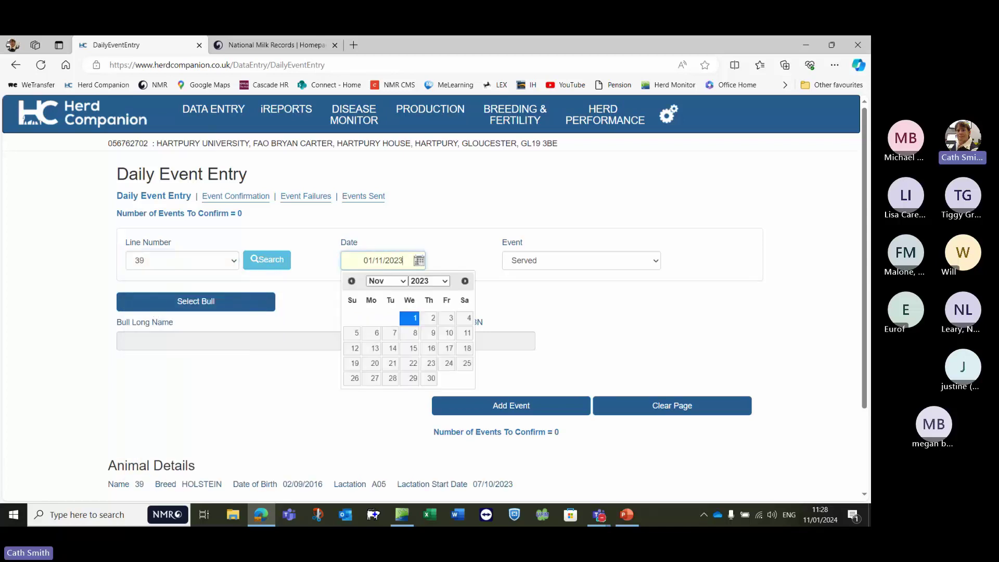
{"action": "left_click", "coordinate": [441, 281]}
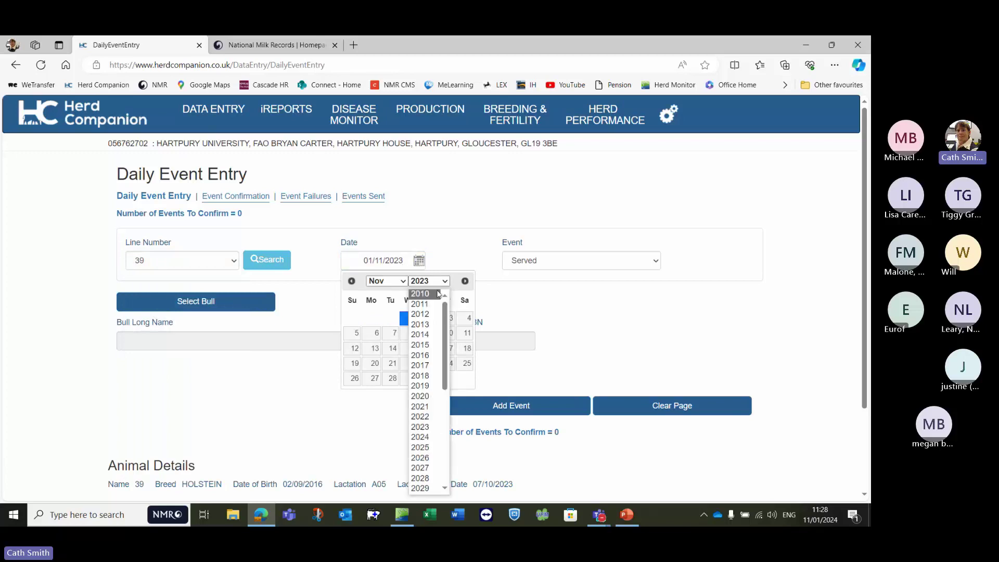
{"action": "left_click", "coordinate": [428, 442]}
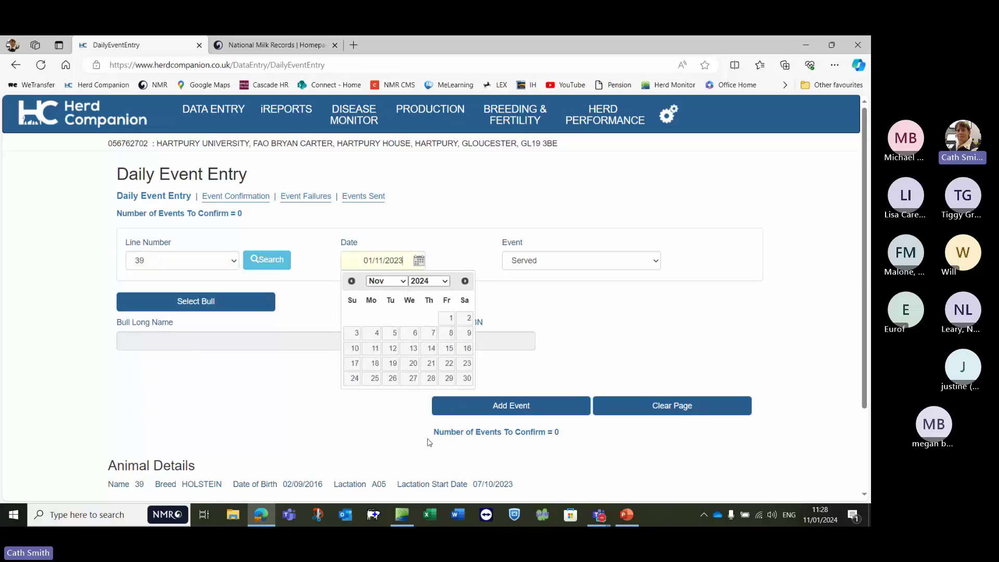
{"action": "left_click", "coordinate": [386, 281]}
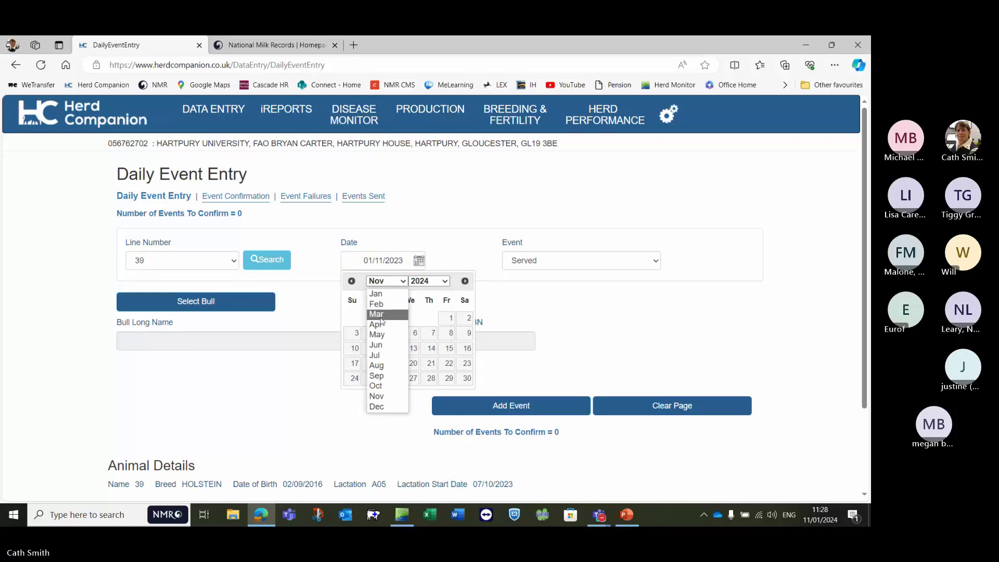
{"action": "left_click", "coordinate": [377, 294]}
{"action": "left_click", "coordinate": [431, 334]}
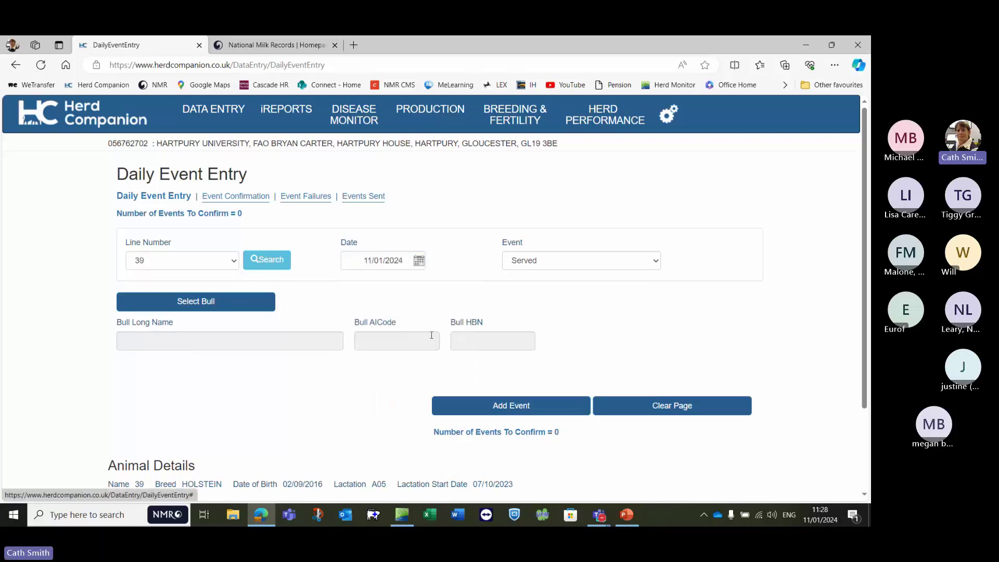
Step: Change the event for animal 39 to Mastitis and mark the front left quarter as affected
{"action": "left_click", "coordinate": [650, 264]}
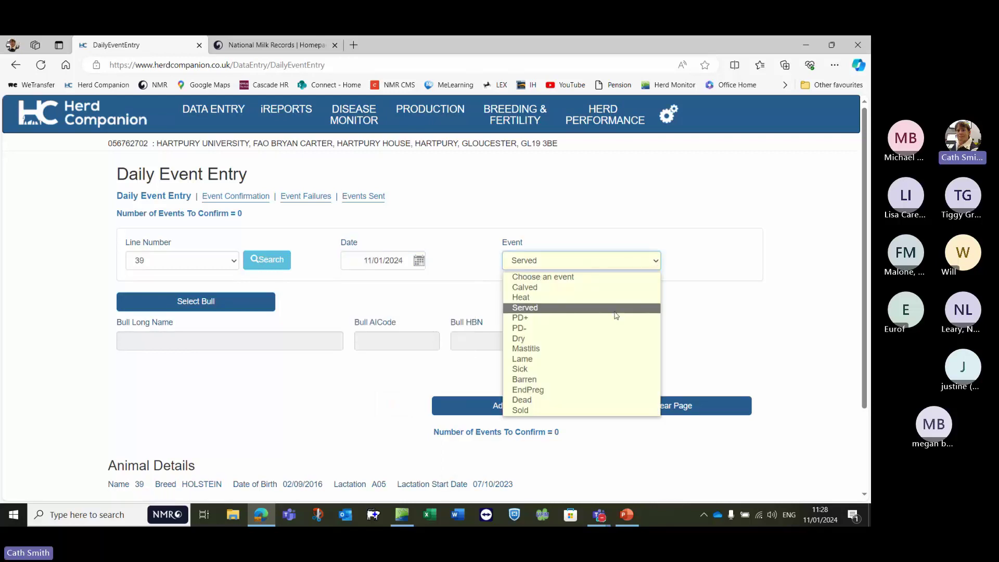
{"action": "left_click", "coordinate": [542, 351]}
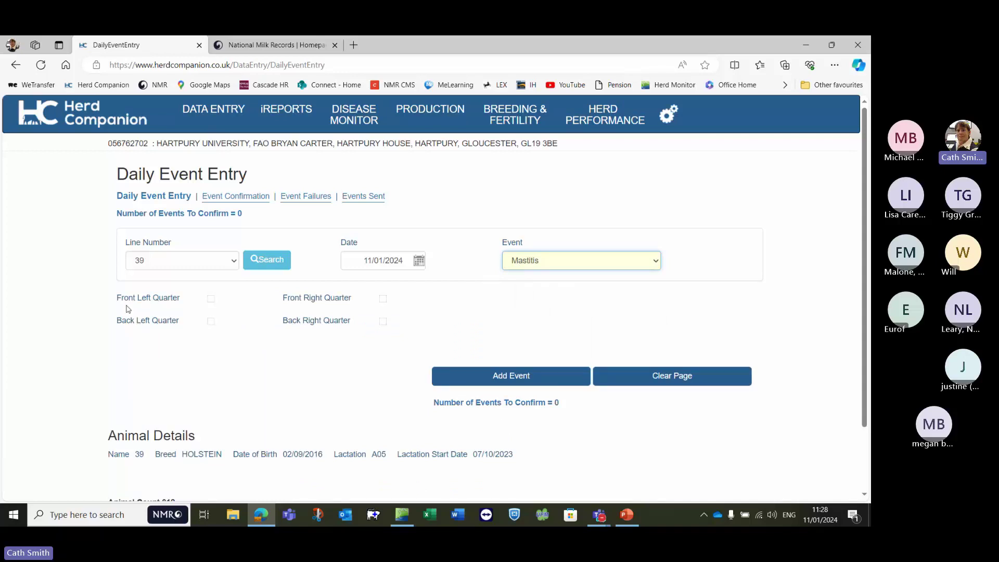
{"action": "left_click", "coordinate": [212, 300]}
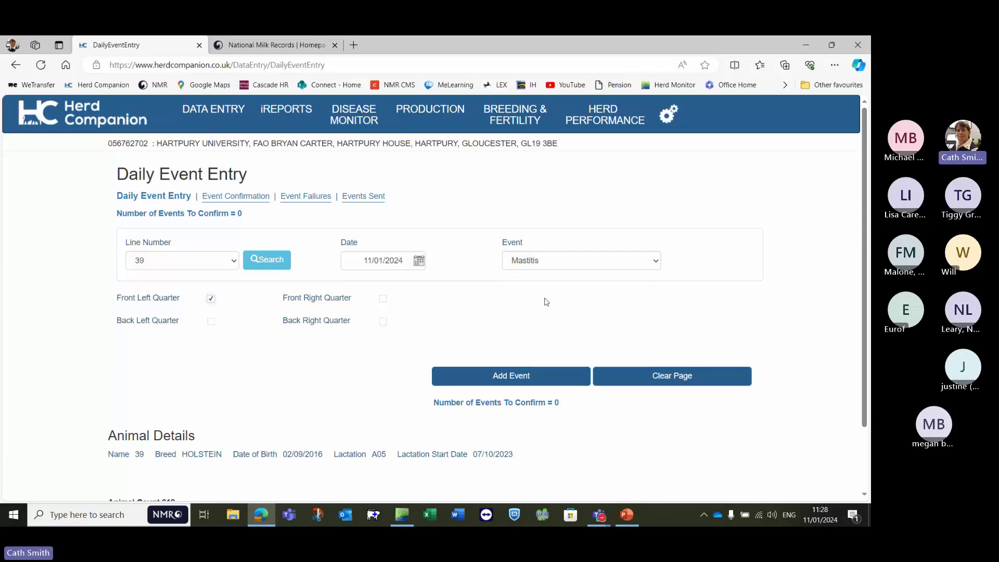
Step: Change the event to Lame and record Sole Ulcer as the lameness reason for the front left leg
{"action": "left_click", "coordinate": [653, 261]}
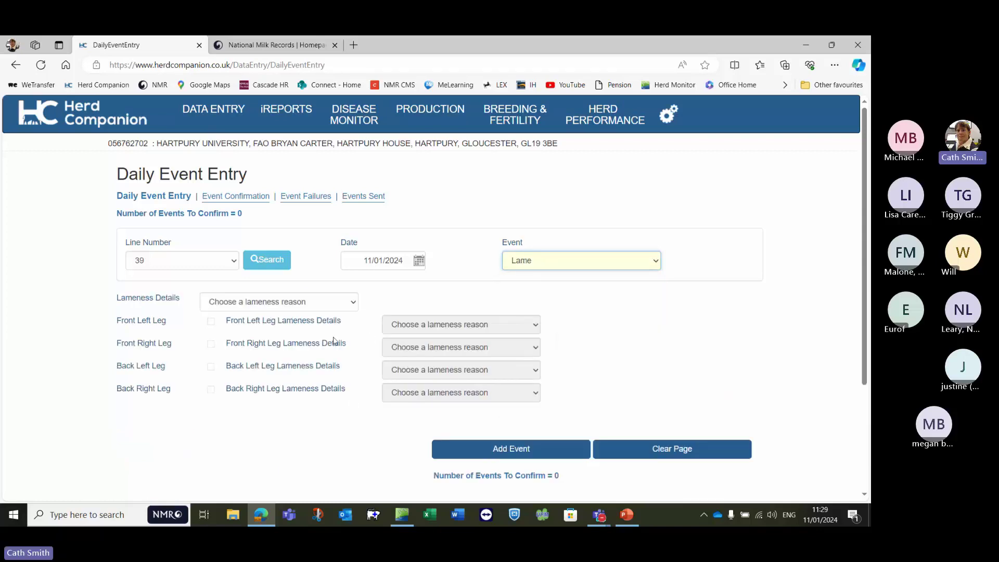
{"action": "left_click", "coordinate": [353, 306]}
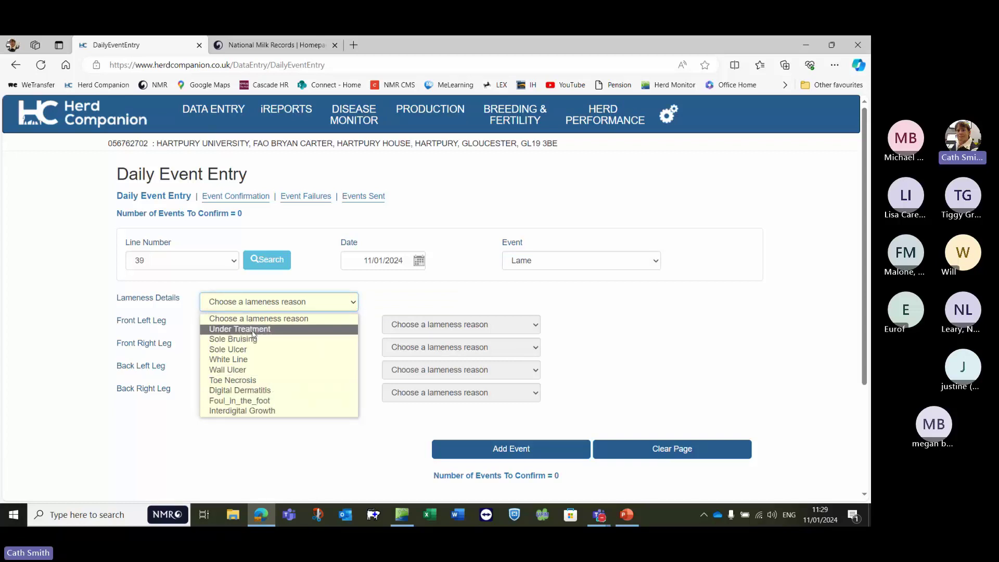
{"action": "left_click", "coordinate": [174, 385]}
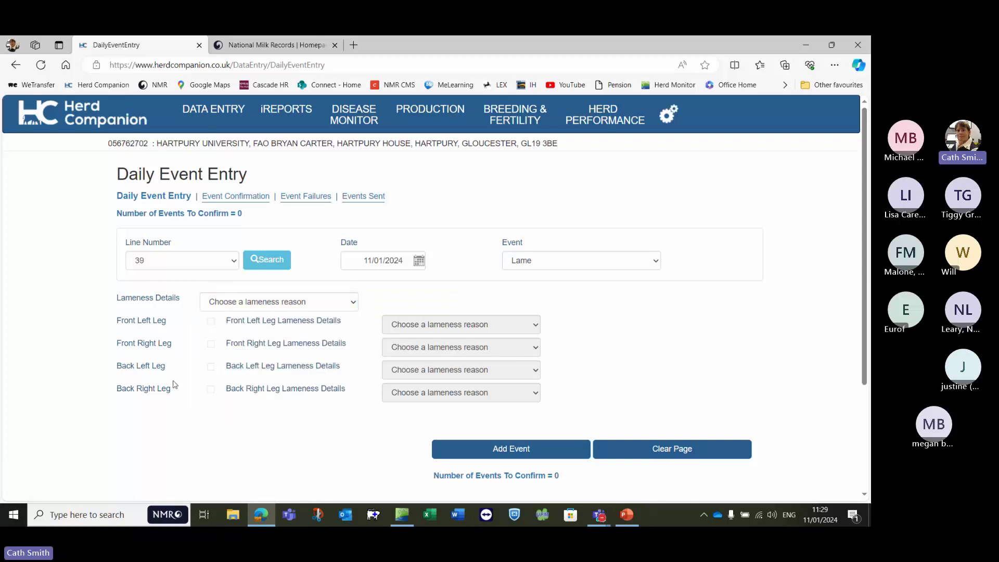
{"action": "left_click", "coordinate": [211, 321]}
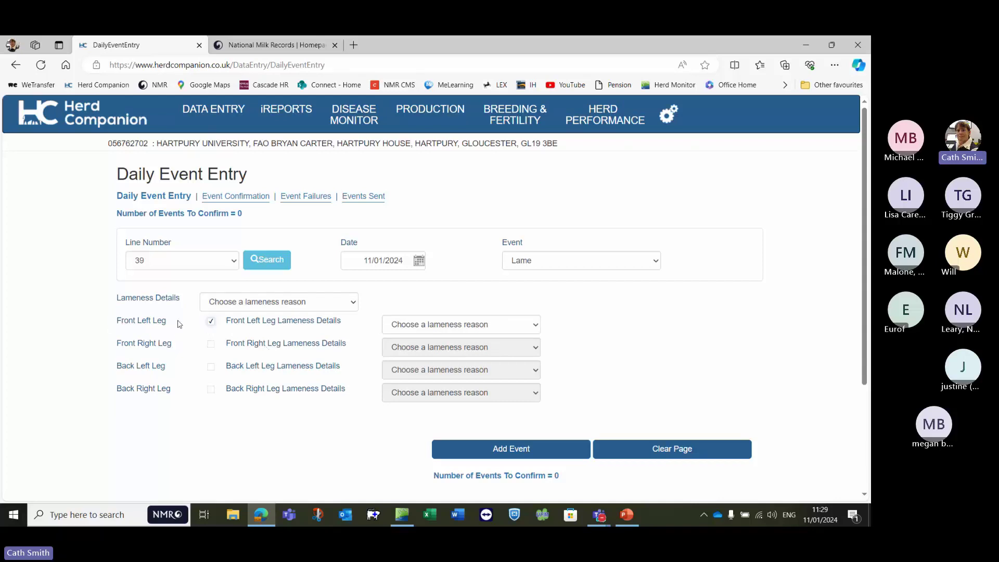
{"action": "left_click", "coordinate": [536, 327]}
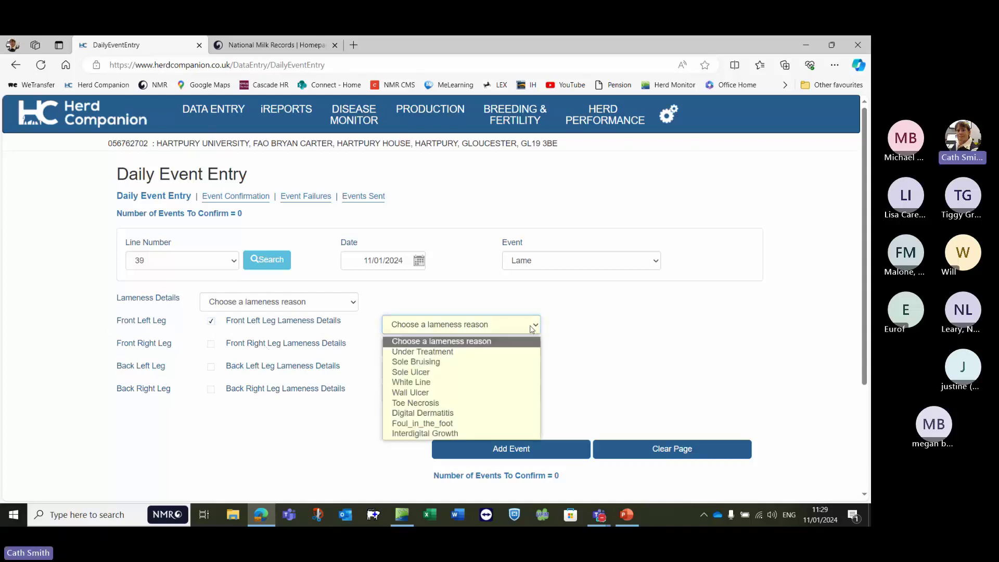
{"action": "left_click", "coordinate": [429, 371]}
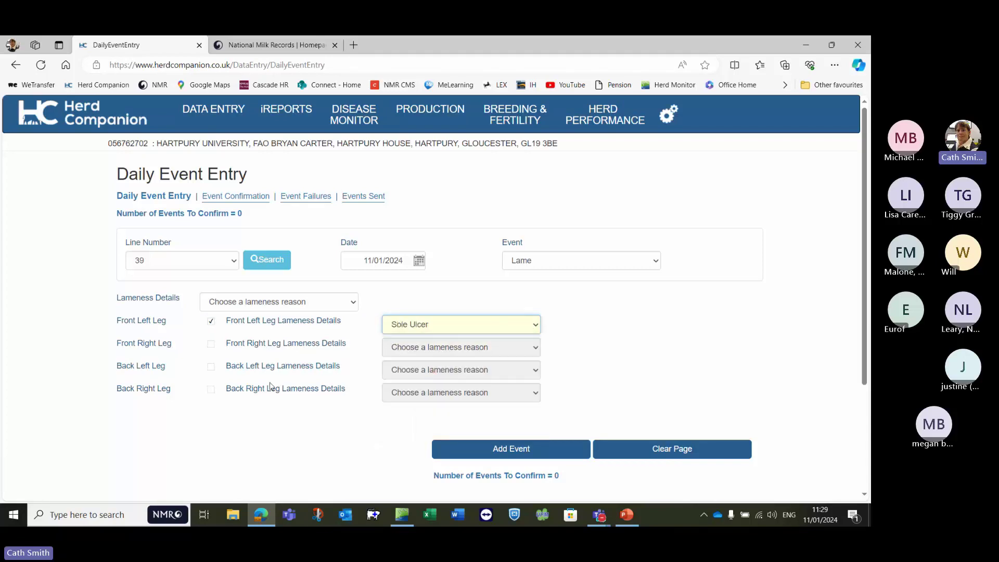
Step: Include the front right leg in the lameness event with White Line as its reason
{"action": "left_click", "coordinate": [211, 344]}
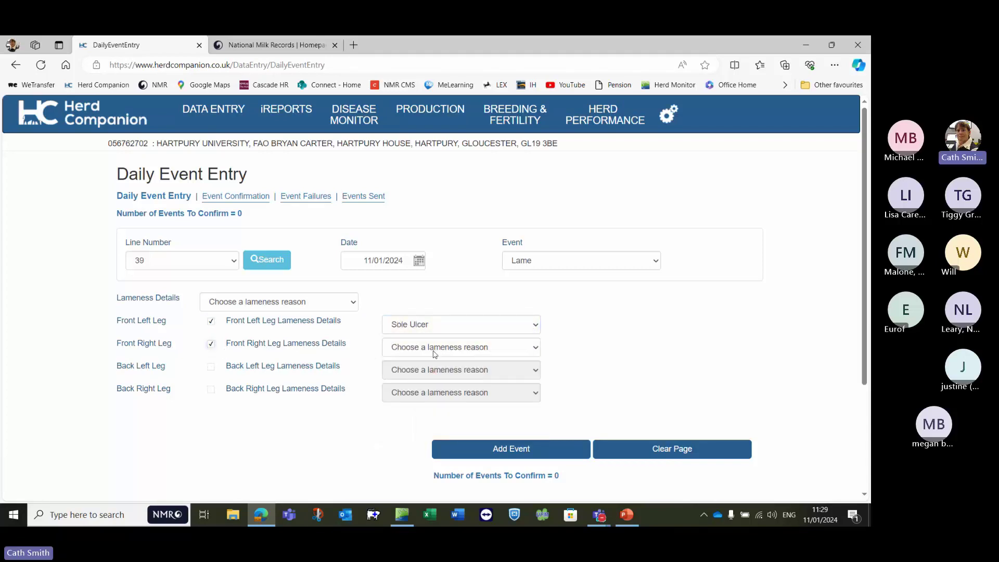
{"action": "left_click", "coordinate": [511, 352]}
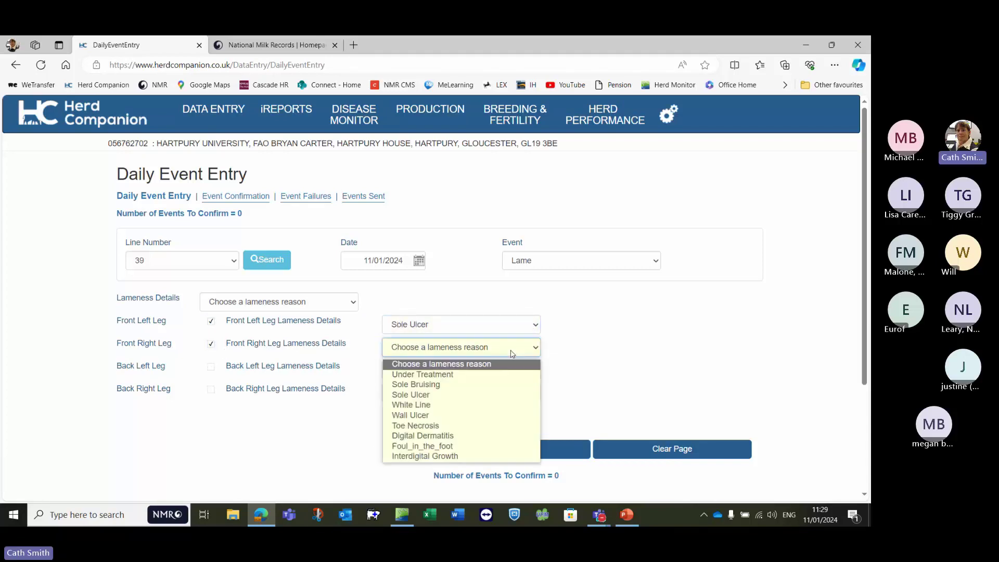
{"action": "left_click", "coordinate": [454, 404]}
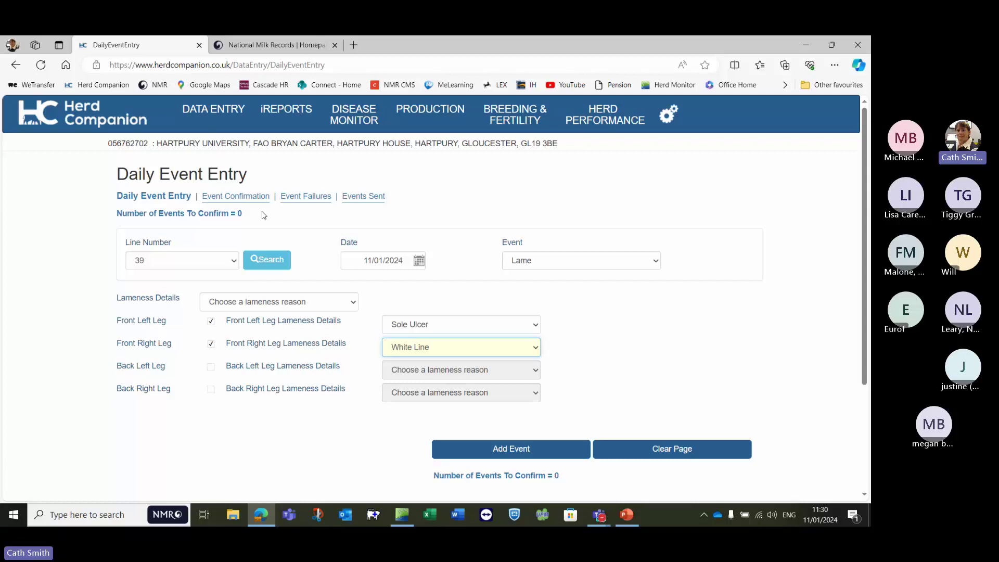
Step: View the Event Confirmation page, followed by the Events Sent page
{"action": "left_click", "coordinate": [228, 196]}
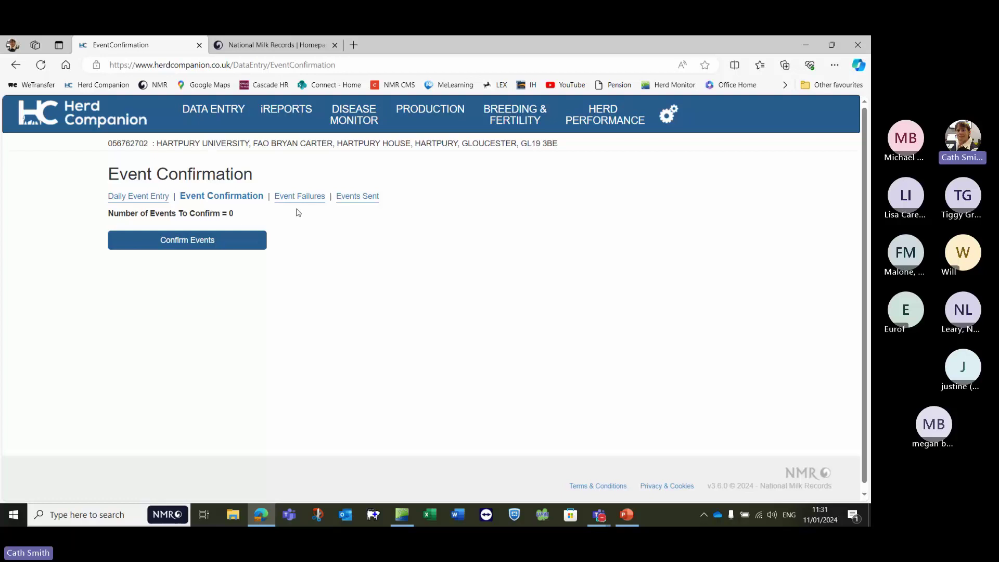
{"action": "left_click", "coordinate": [359, 198]}
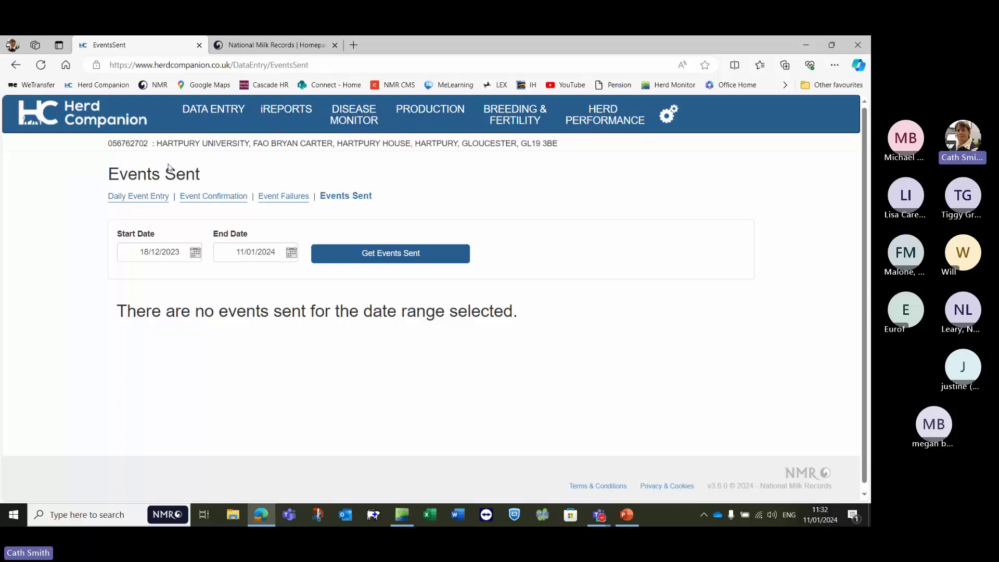
Step: Open the HerdWise Johne's report and examine its overview charts and the Herd Details table
{"action": "mouse_move", "coordinate": [355, 119]}
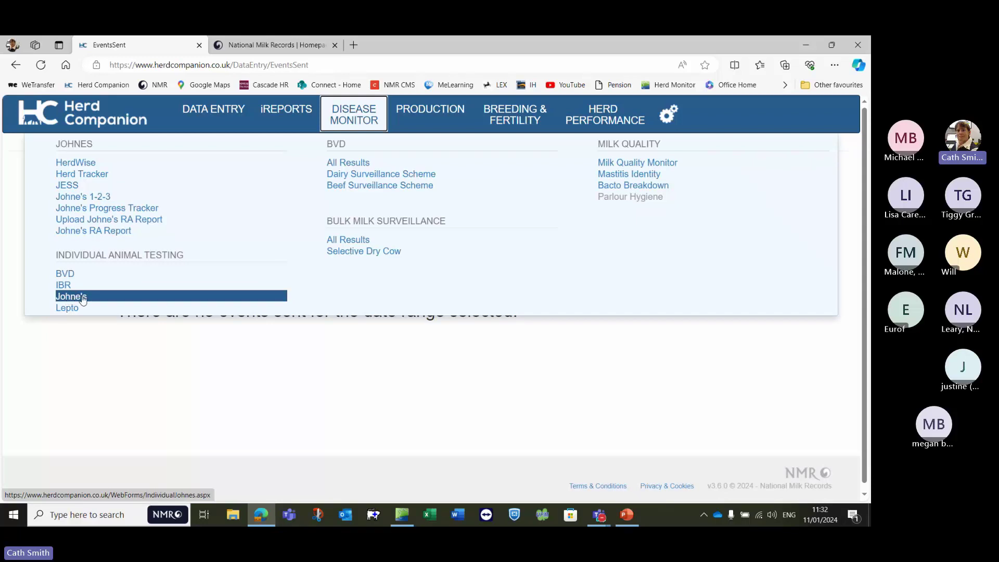
{"action": "mouse_move", "coordinate": [338, 121]}
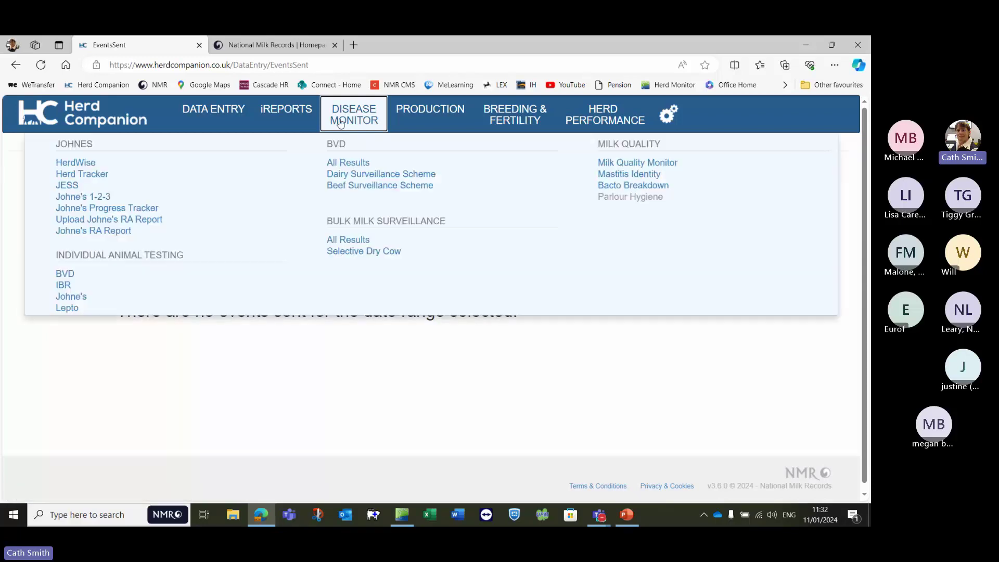
{"action": "left_click", "coordinate": [62, 163]}
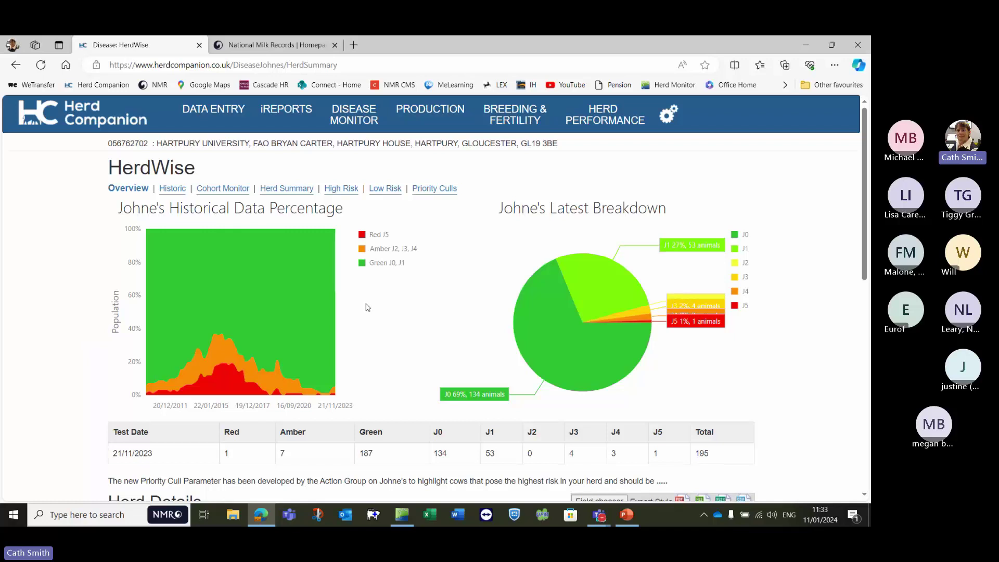
{"action": "scroll", "coordinate": [375, 308], "scroll_direction": "down", "scroll_amount": 1}
{"action": "scroll", "coordinate": [377, 310], "scroll_direction": "down", "scroll_amount": 2}
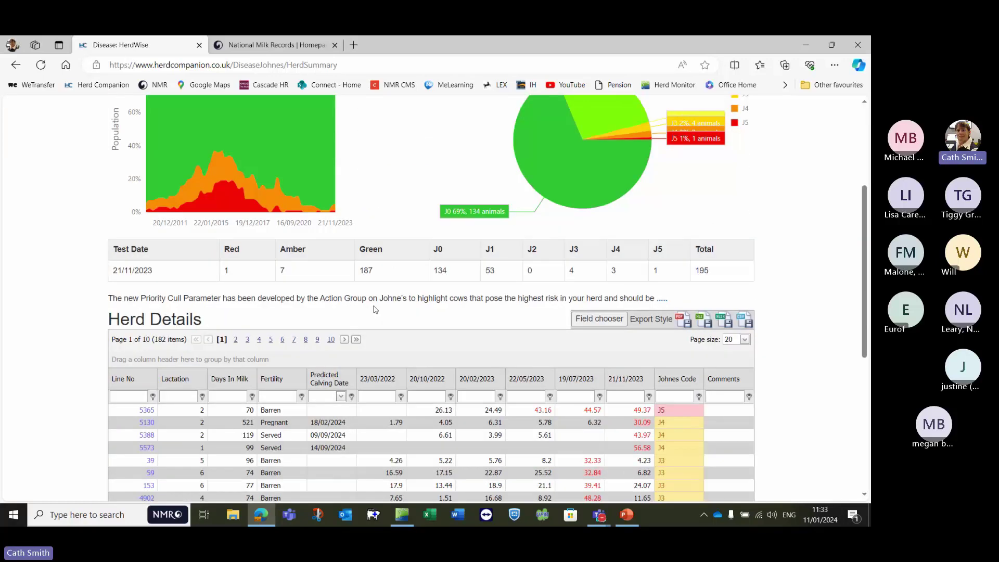
{"action": "scroll", "coordinate": [375, 309], "scroll_direction": "down", "scroll_amount": 1}
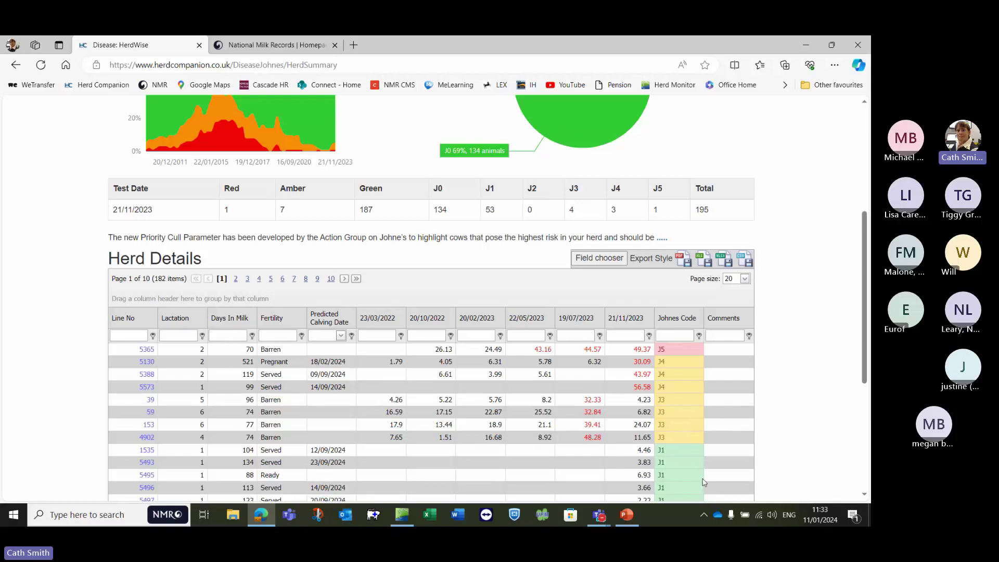
Step: Switch to the Herd Companion Beginner Webinar window in Teams and stop sharing the screen
{"action": "mouse_move", "coordinate": [597, 503]}
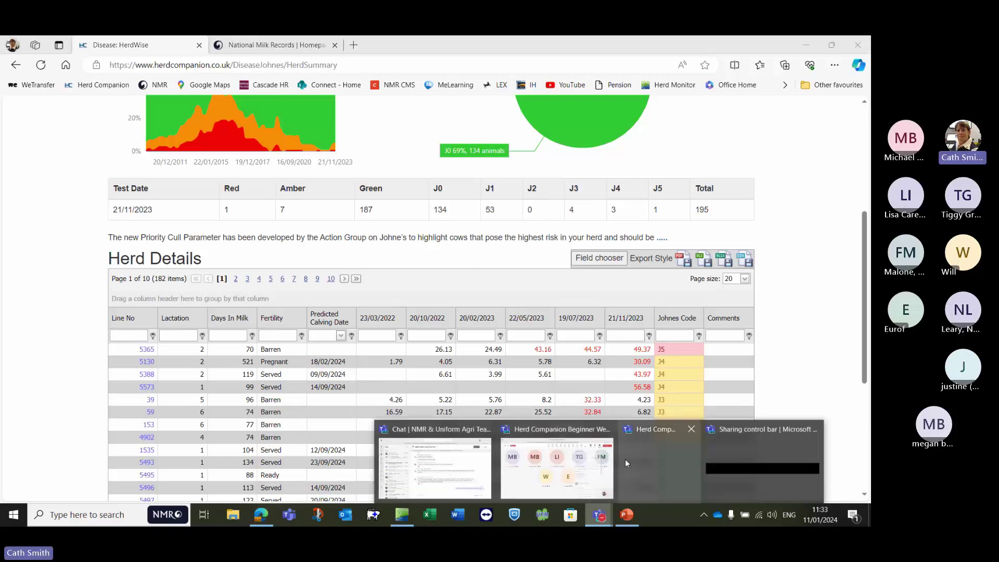
{"action": "left_click", "coordinate": [580, 434]}
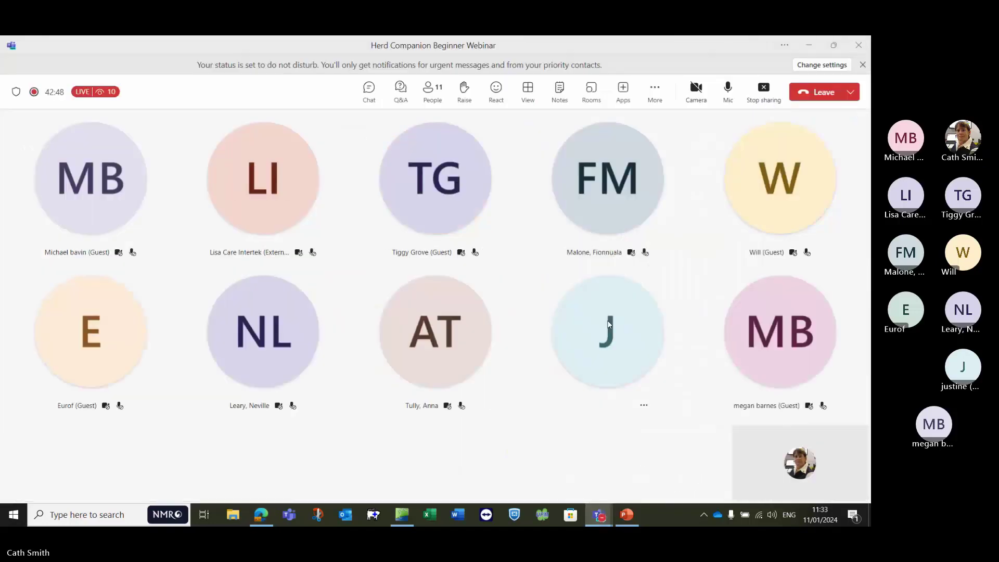
{"action": "left_click", "coordinate": [765, 97]}
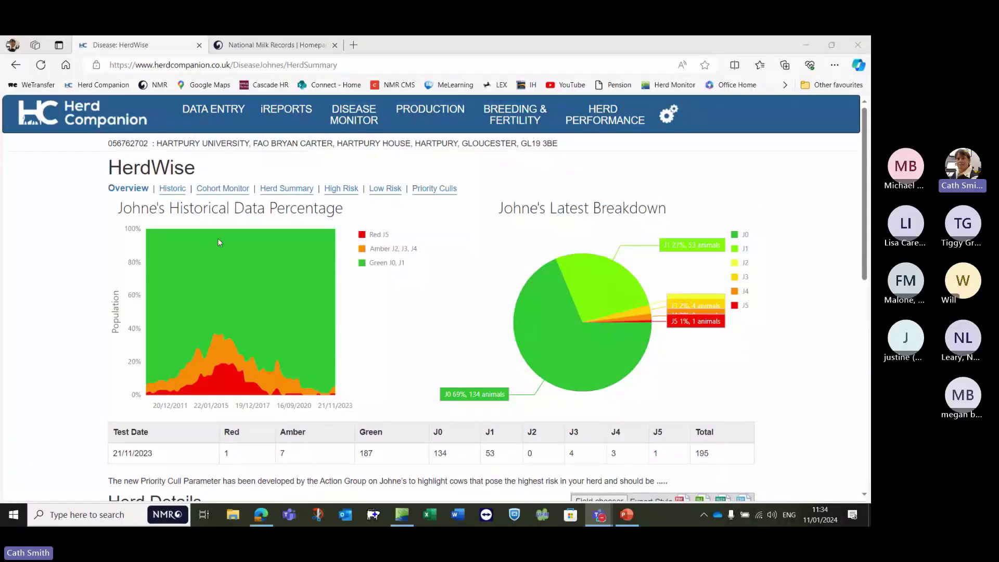
Step: Open the Somatic Cell Count report and review the herd SCC charts and the Individual Cow SCC Details table
{"action": "mouse_move", "coordinate": [296, 129]}
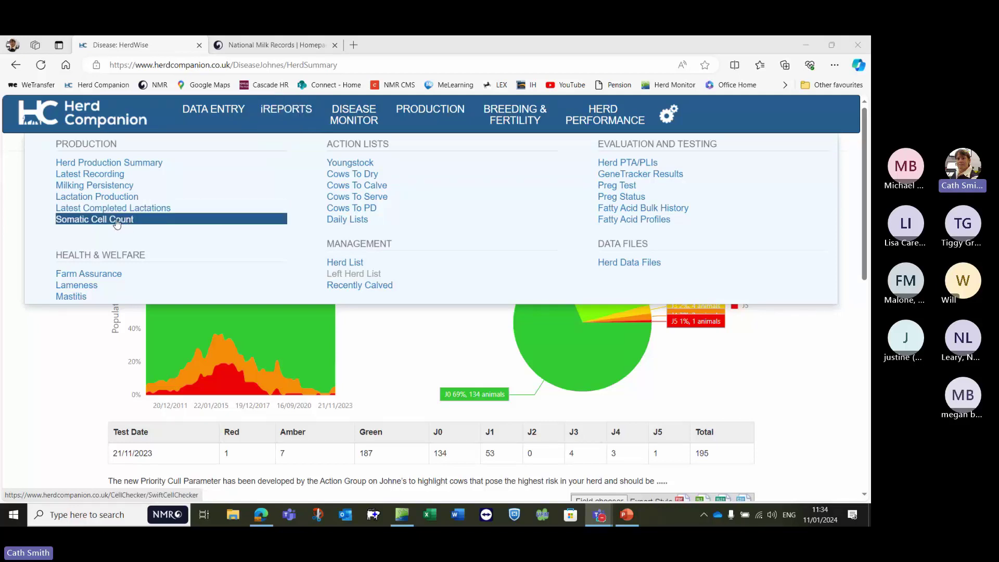
{"action": "mouse_move", "coordinate": [428, 115]}
{"action": "left_click", "coordinate": [122, 220]}
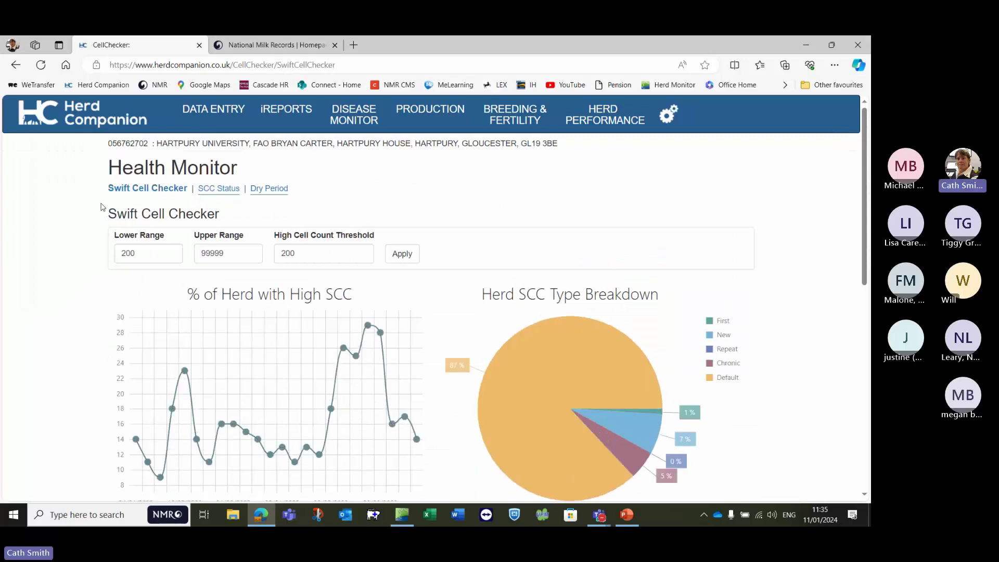
{"action": "scroll", "coordinate": [91, 255], "scroll_direction": "down", "scroll_amount": 1}
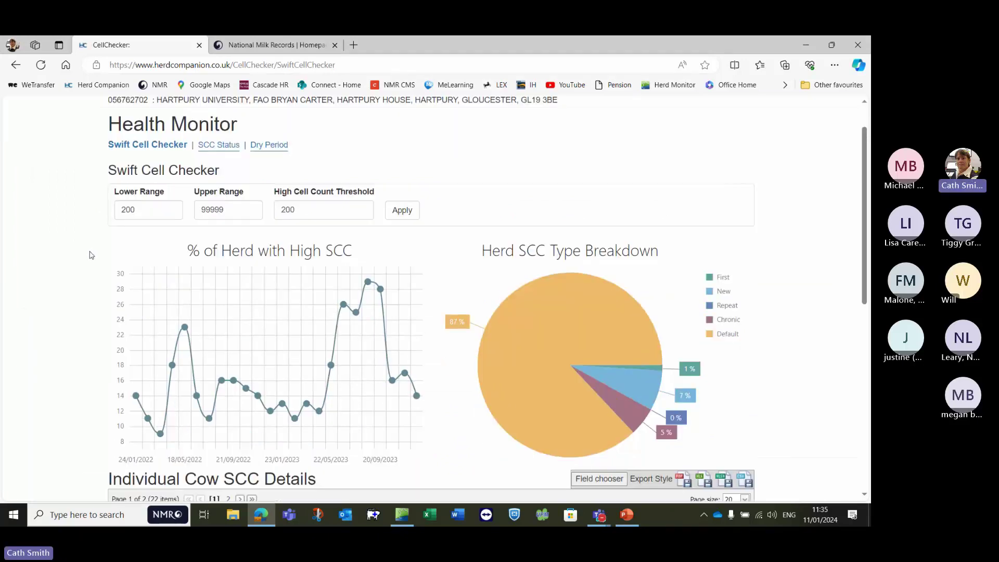
{"action": "scroll", "coordinate": [83, 253], "scroll_direction": "down", "scroll_amount": 3}
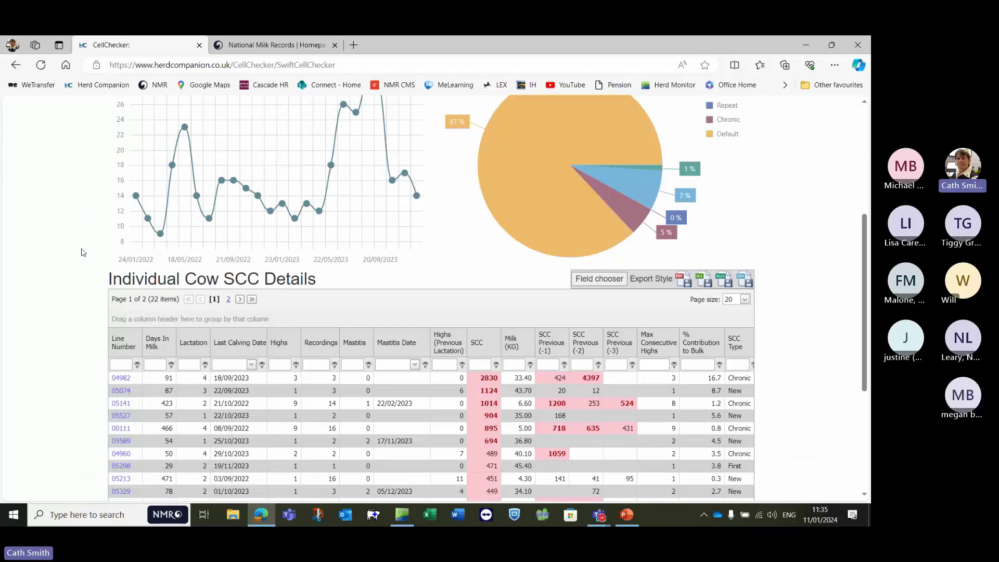
{"action": "scroll", "coordinate": [81, 252], "scroll_direction": "down", "scroll_amount": 2}
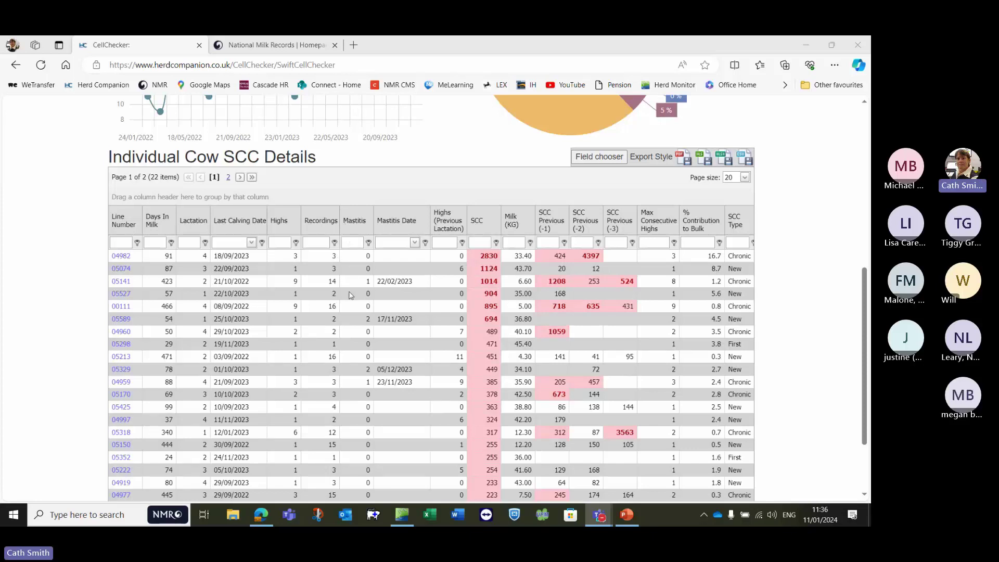
{"action": "scroll", "coordinate": [363, 335], "scroll_direction": "up", "scroll_amount": 1}
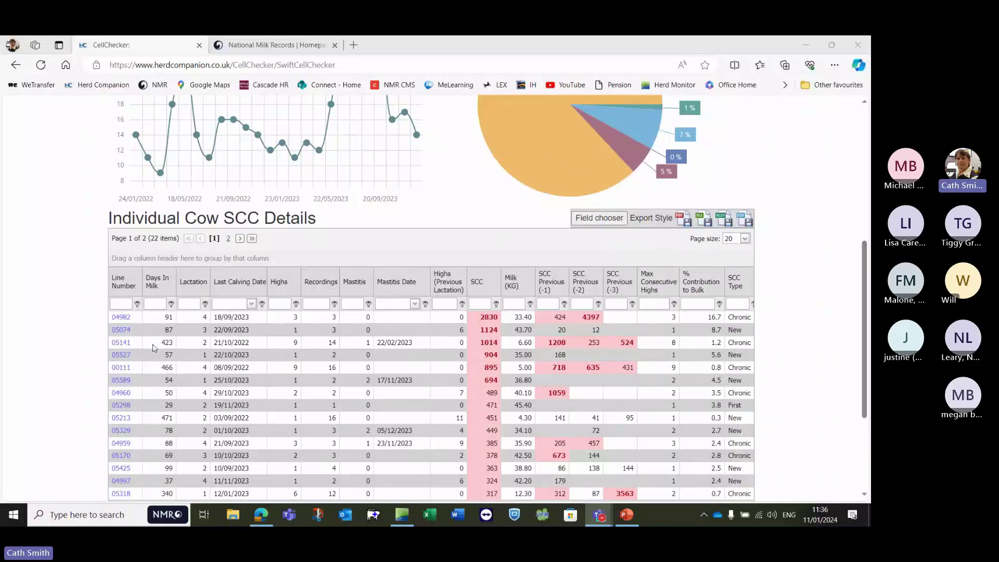
Step: Open the animal record of cow 04982 from the SCC details and view its lactations
{"action": "left_click", "coordinate": [121, 319]}
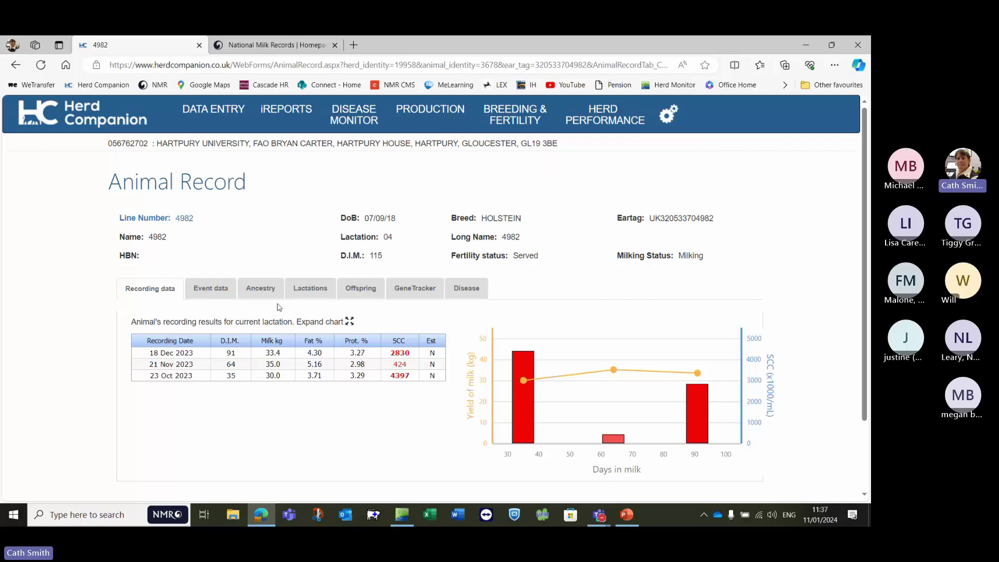
{"action": "left_click", "coordinate": [310, 289]}
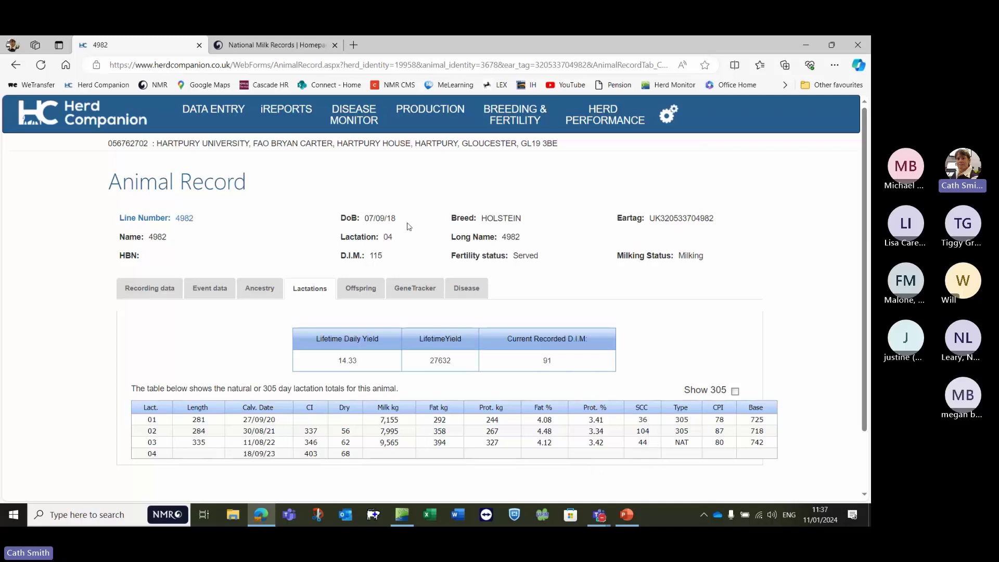
Step: Return to the Somatic Cell Count report and examine its charts and the cows' percentage contribution to bulk
{"action": "mouse_move", "coordinate": [284, 115]}
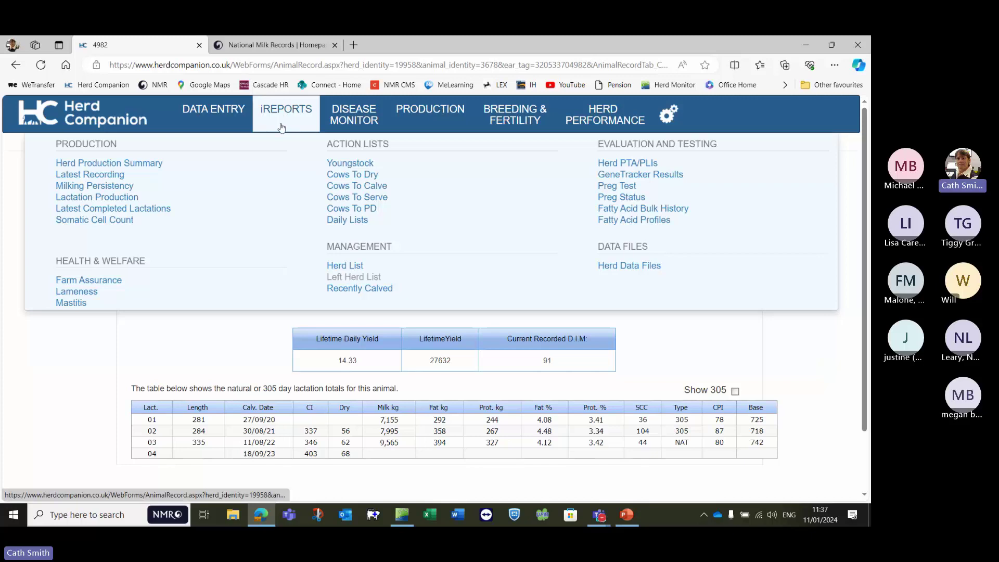
{"action": "left_click", "coordinate": [127, 220]}
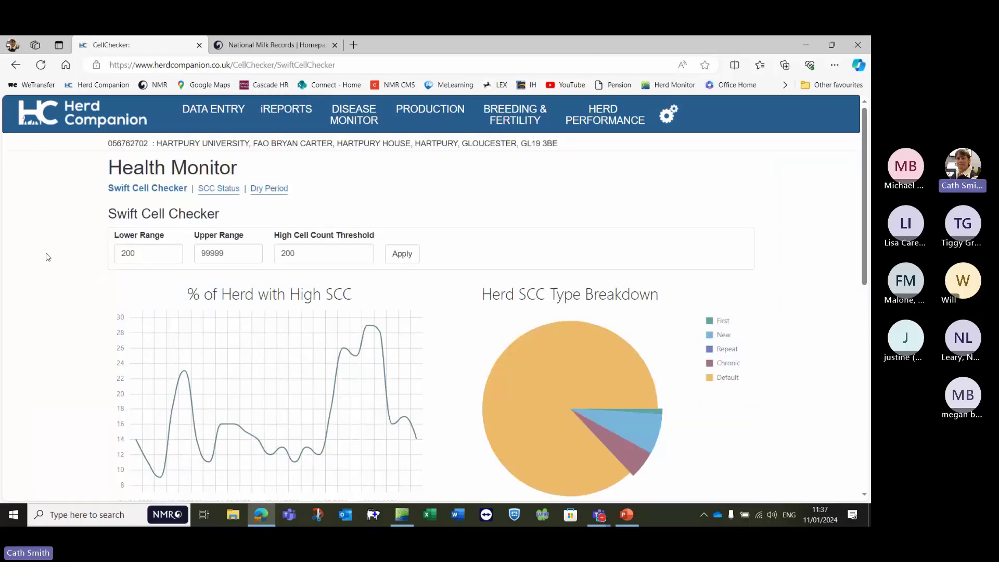
{"action": "scroll", "coordinate": [50, 248], "scroll_direction": "down", "scroll_amount": 2}
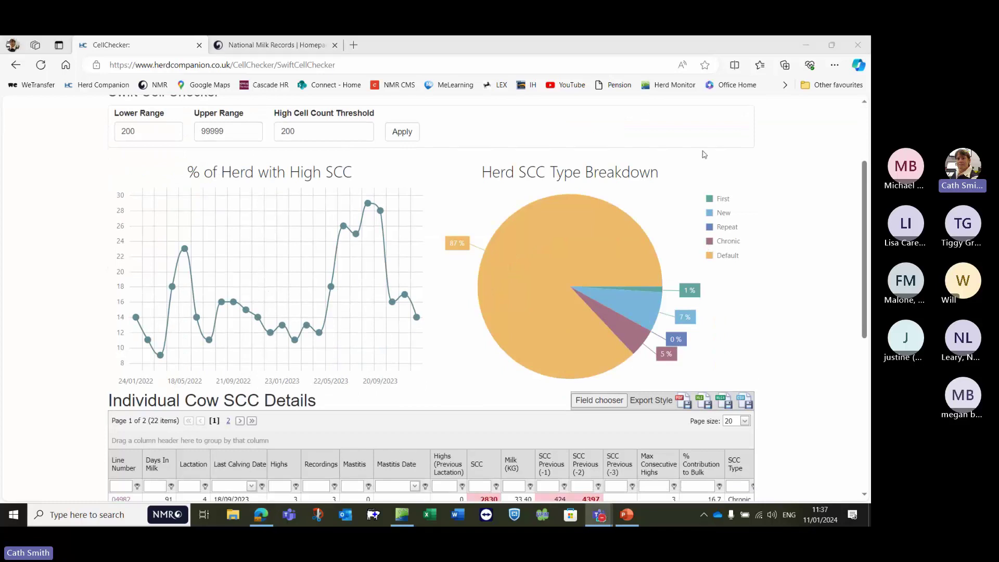
{"action": "scroll", "coordinate": [469, 336], "scroll_direction": "down", "scroll_amount": 2}
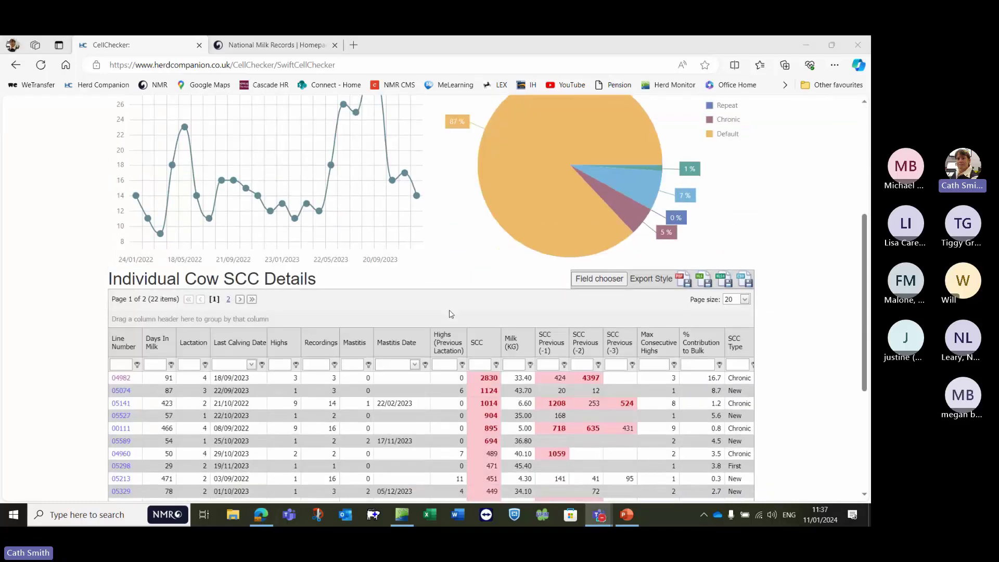
{"action": "scroll", "coordinate": [794, 416], "scroll_direction": "down", "scroll_amount": 1}
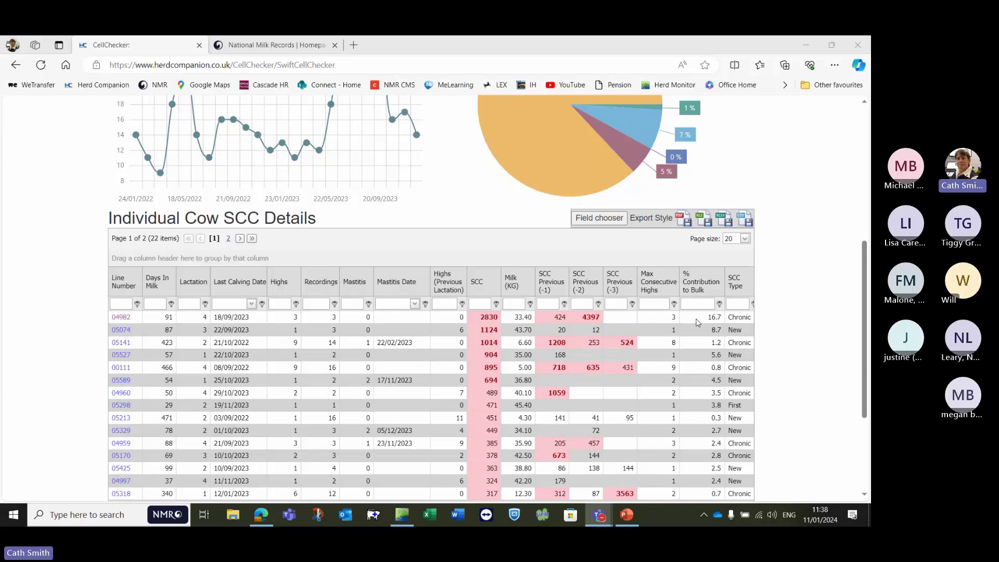
{"action": "scroll", "coordinate": [457, 214], "scroll_direction": "up", "scroll_amount": 5}
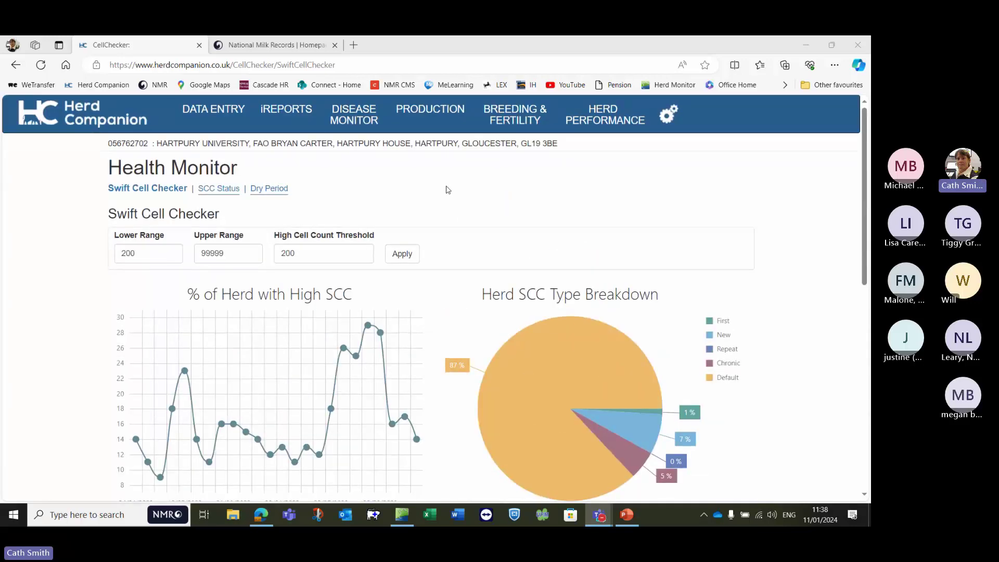
{"action": "mouse_move", "coordinate": [417, 127]}
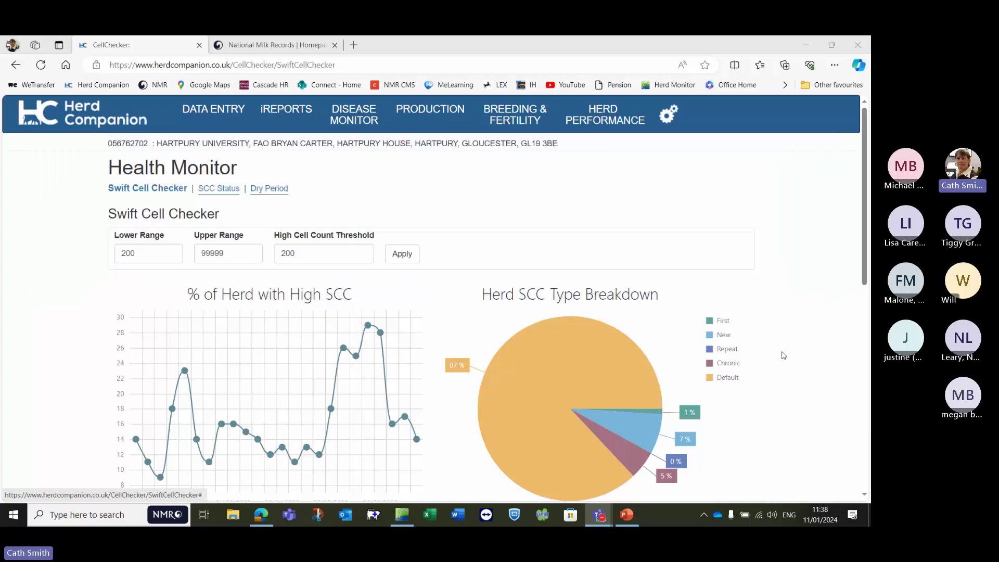
{"action": "scroll", "coordinate": [802, 349], "scroll_direction": "down", "scroll_amount": 1}
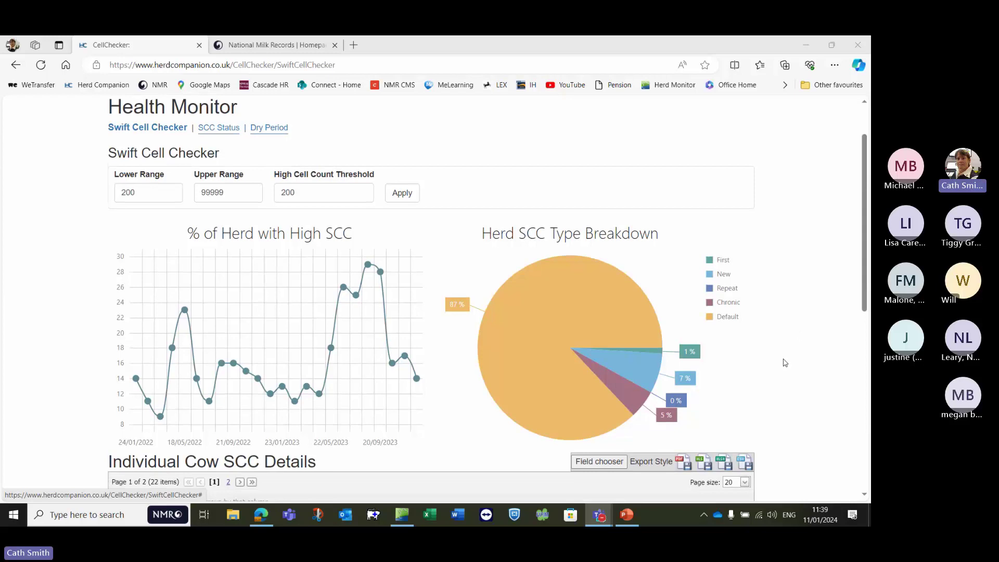
{"action": "scroll", "coordinate": [781, 360], "scroll_direction": "down", "scroll_amount": 1}
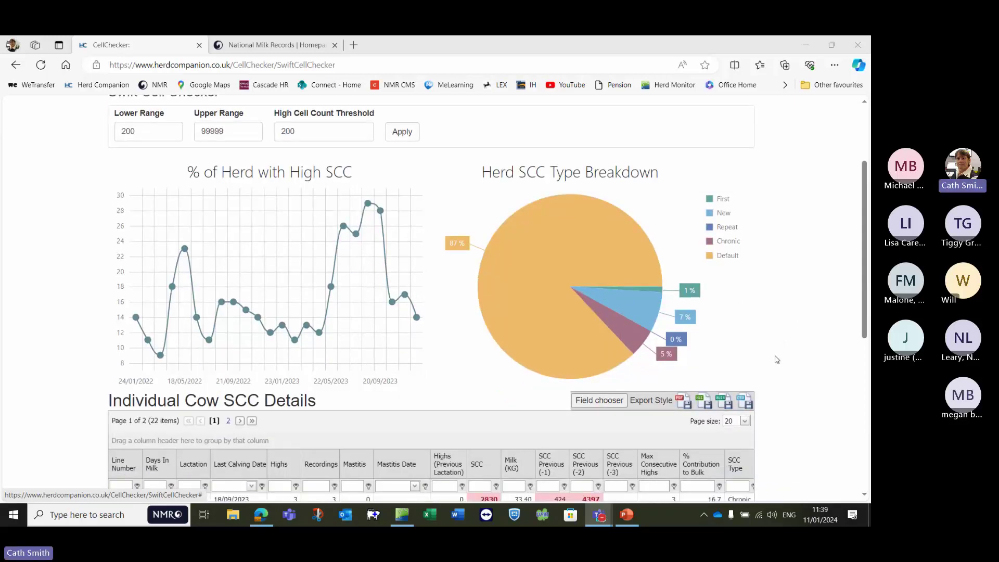
{"action": "scroll", "coordinate": [777, 359], "scroll_direction": "down", "scroll_amount": 1}
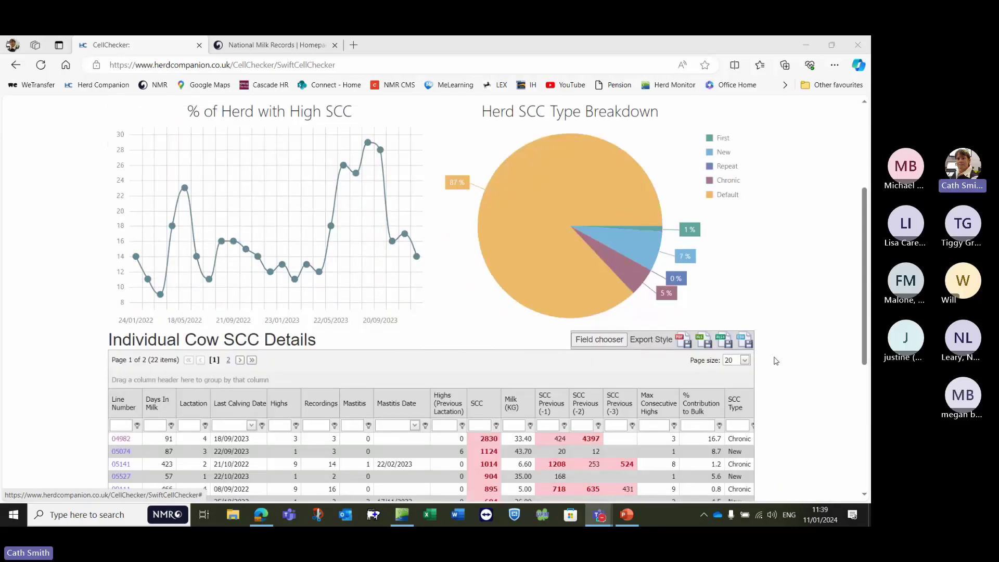